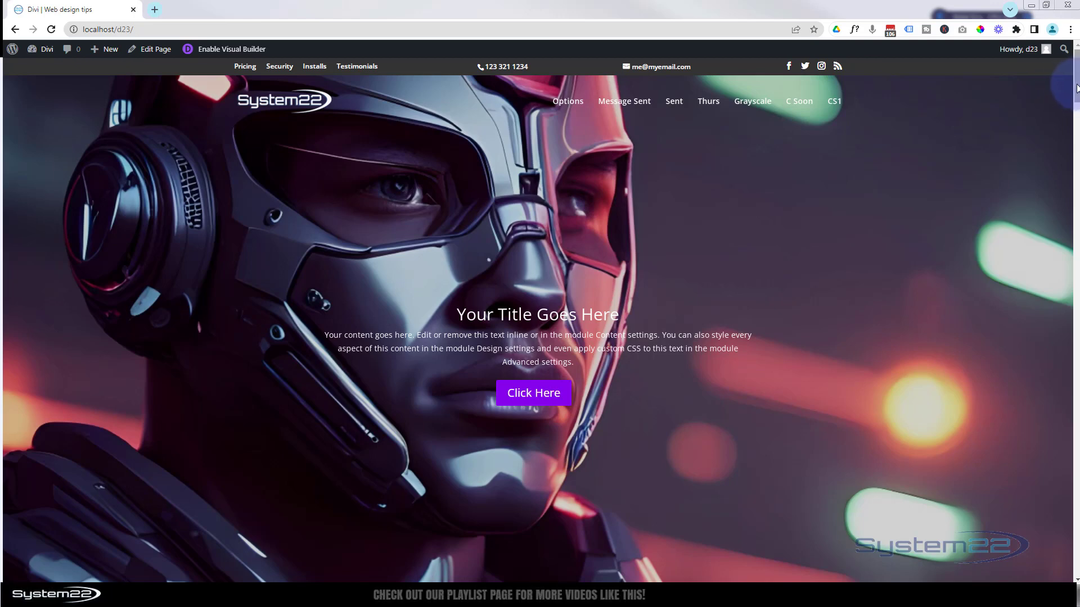
Open the page in the visual builder and delete the row of four testimonials below the blue text block.
drag(1077, 88, 1077, 167)
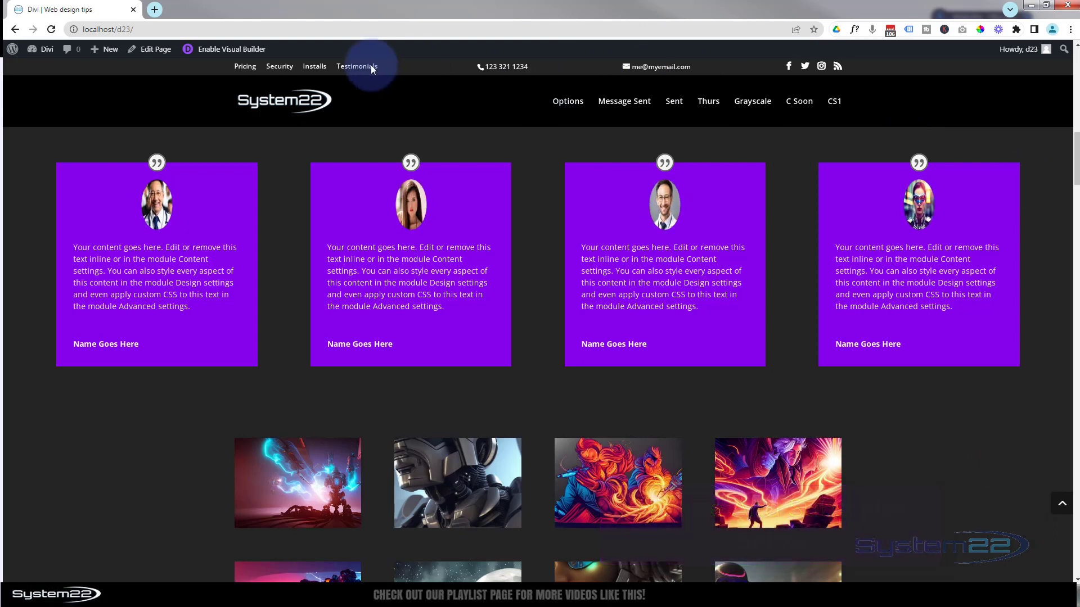
click(227, 51)
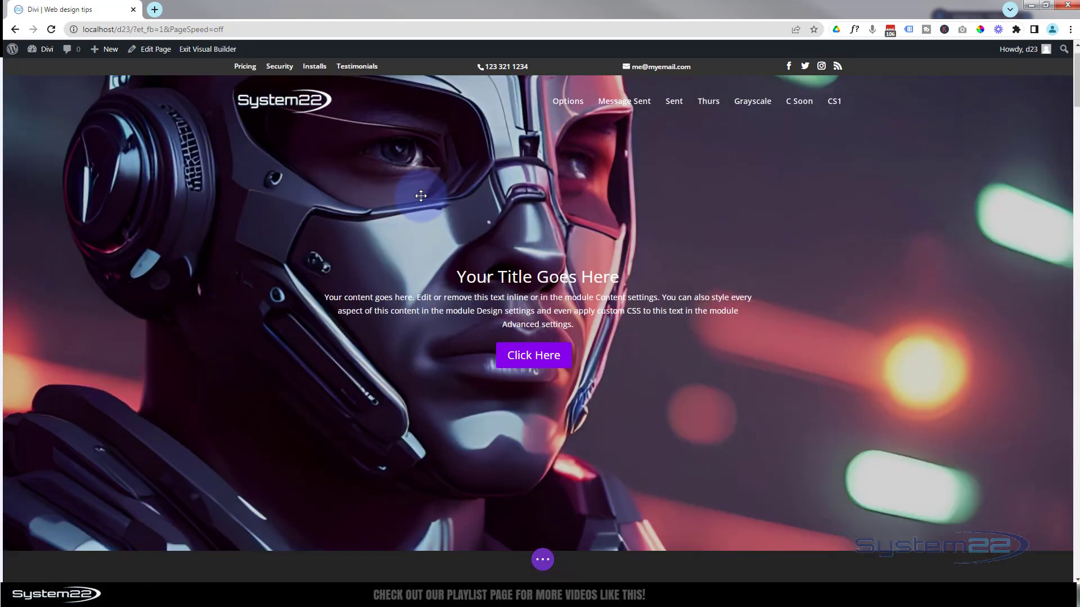
scroll(421, 196, down, 8)
scroll(421, 196, down, 5)
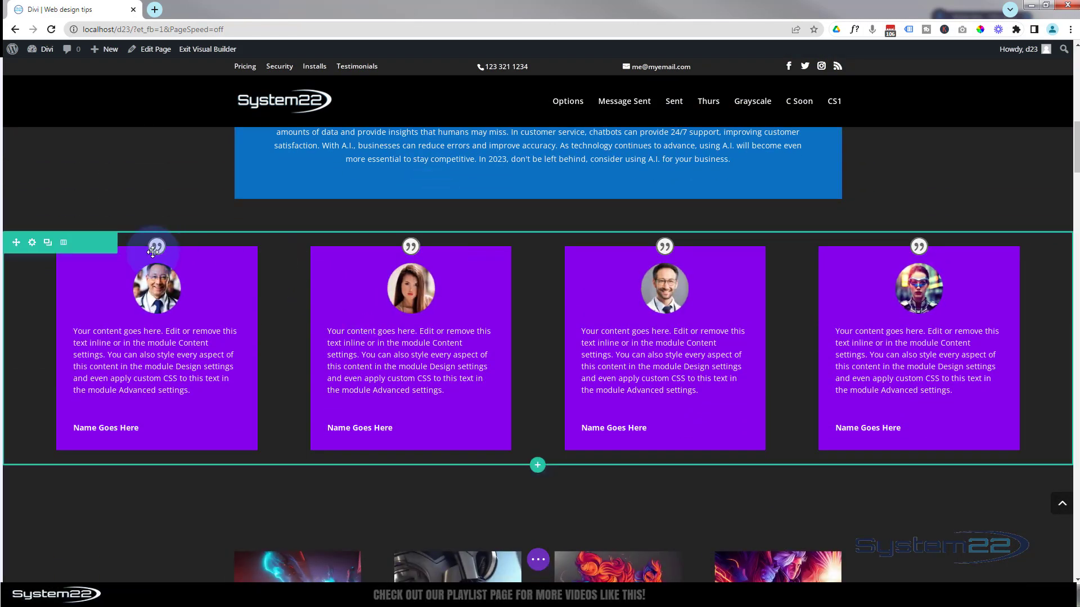
click(95, 242)
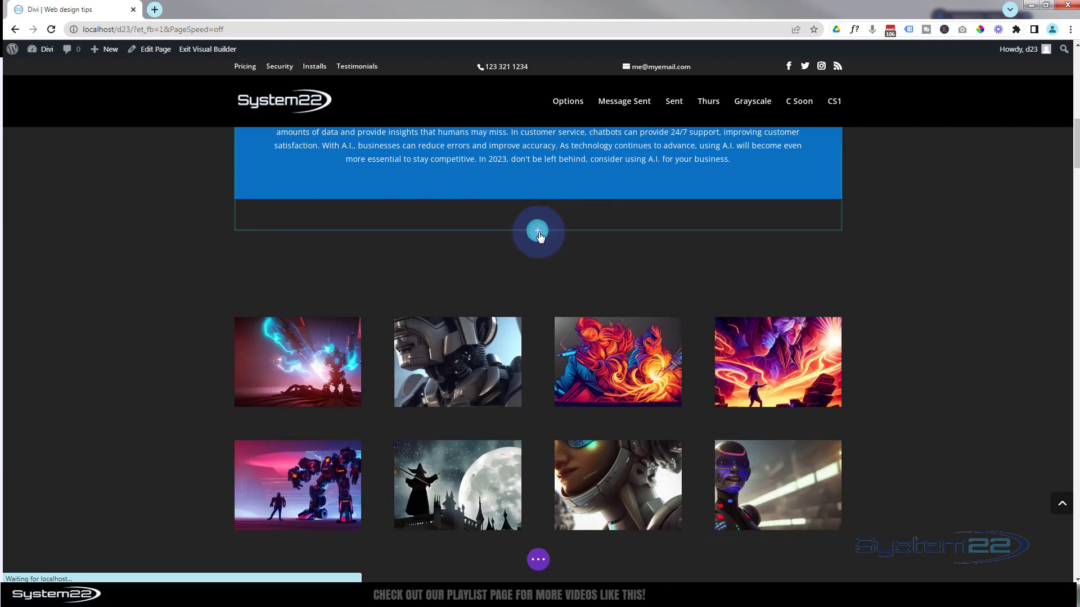
Insert a two-equal-column row below the blue text block and add a Testimonial module to its first column.
click(537, 232)
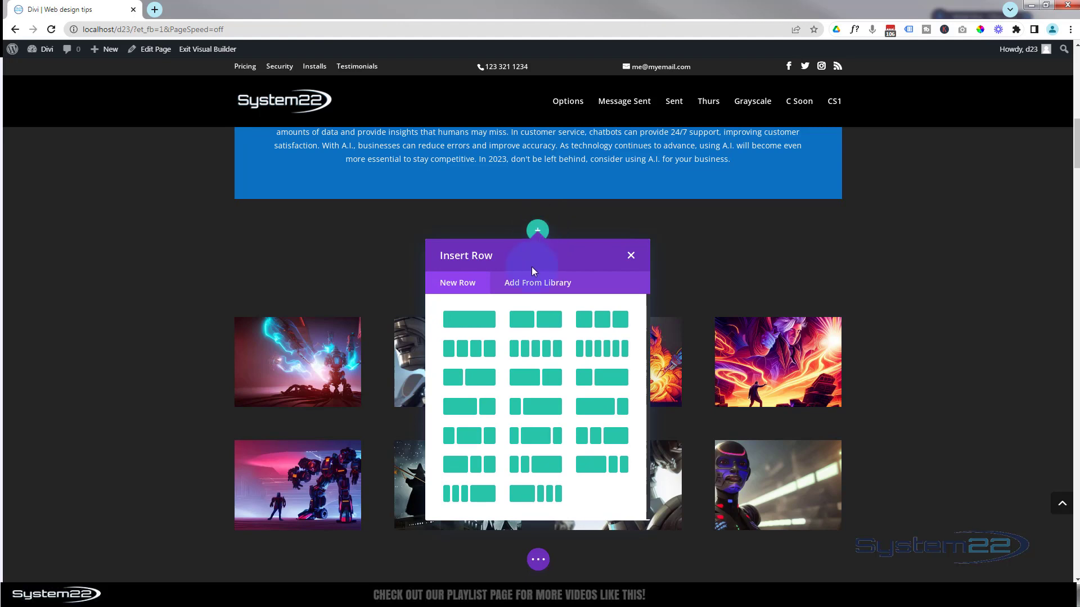
click(547, 325)
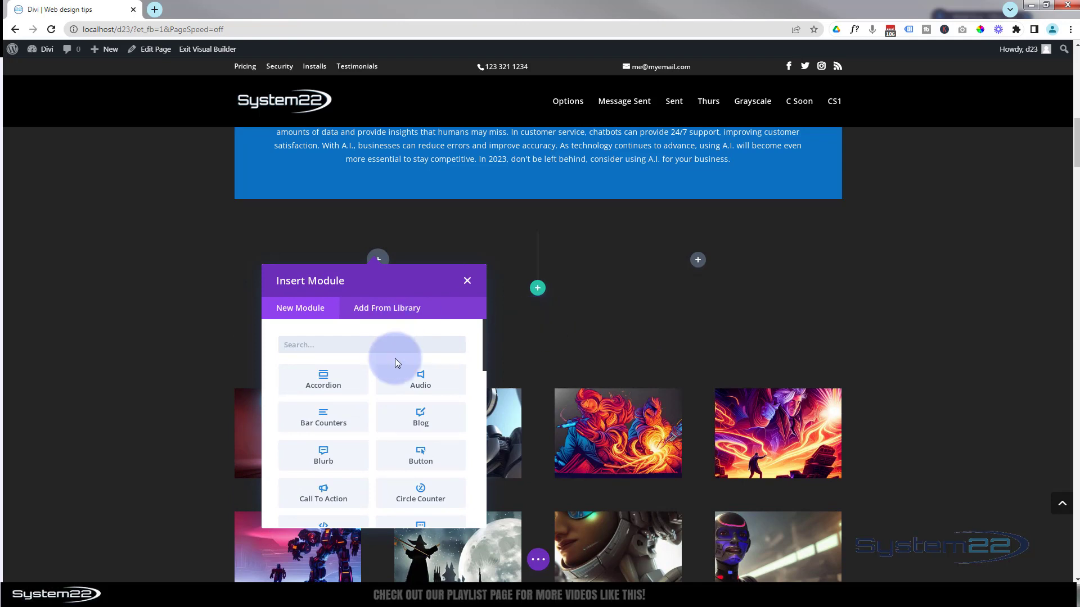
scroll(394, 364, down, 5)
scroll(397, 367, down, 3)
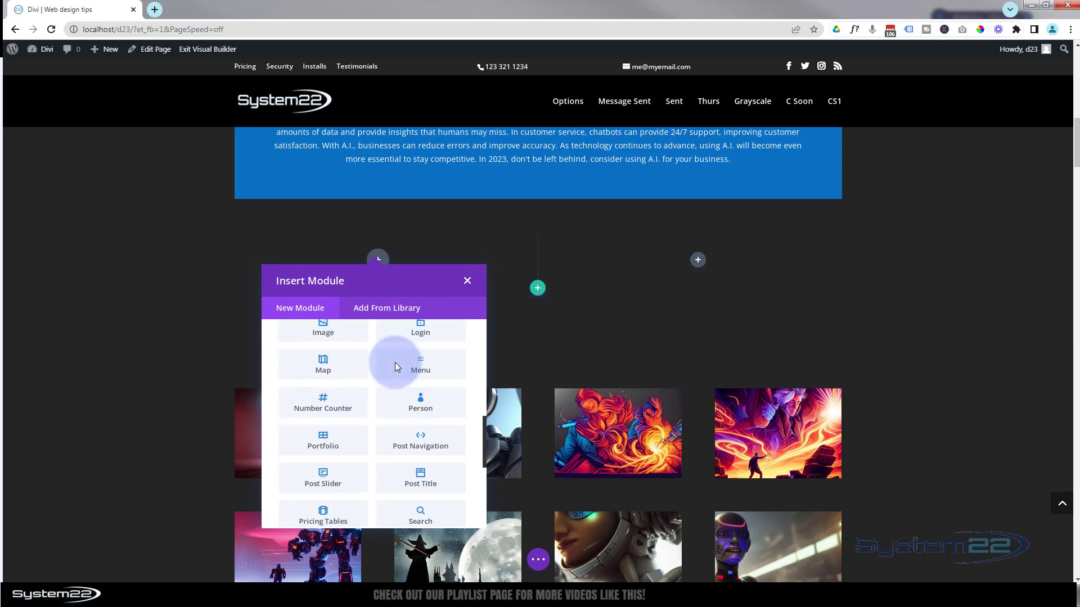
scroll(397, 366, down, 3)
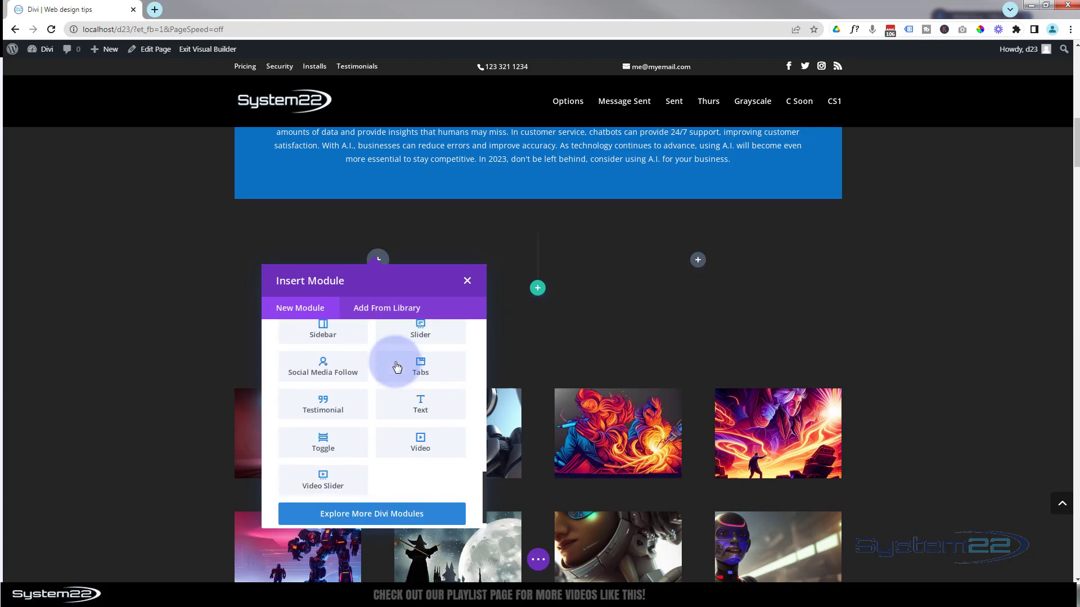
click(324, 403)
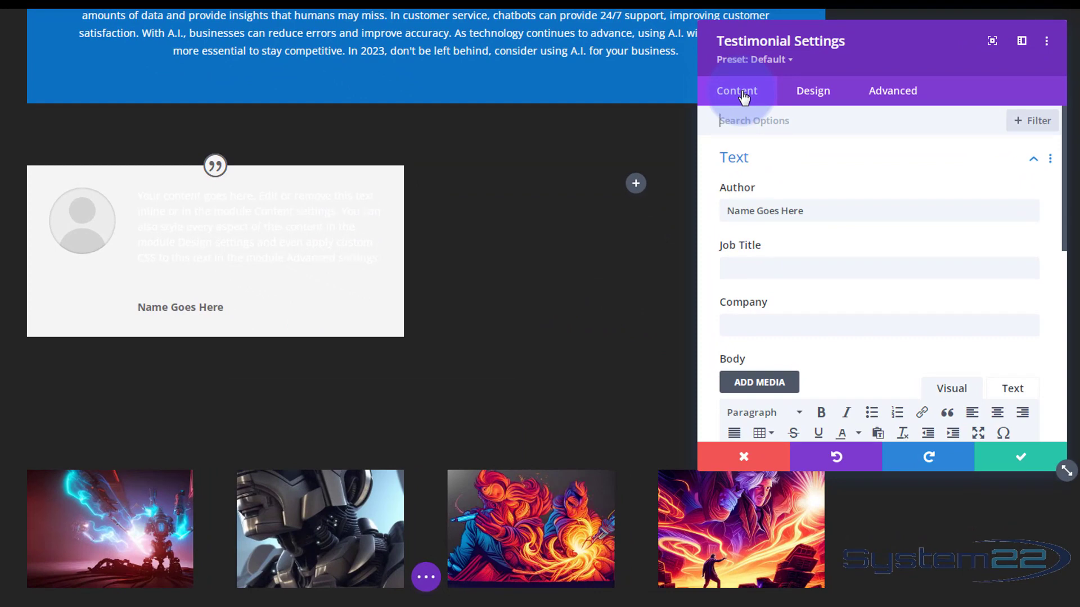
Set the testimonial's background colour to purple and its author text colour to white.
scroll(746, 112, down, 6)
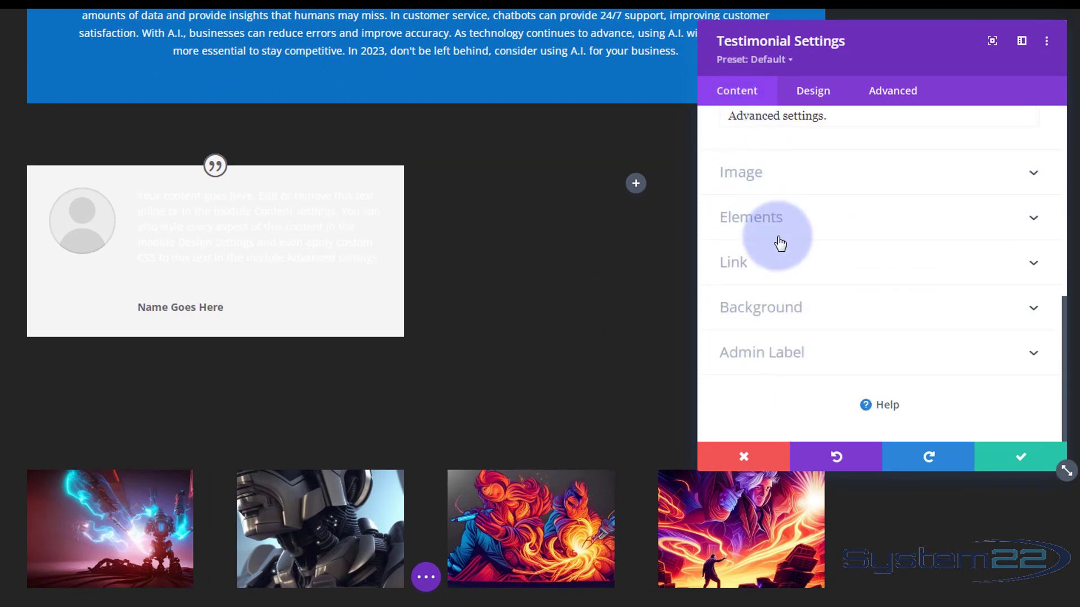
click(839, 306)
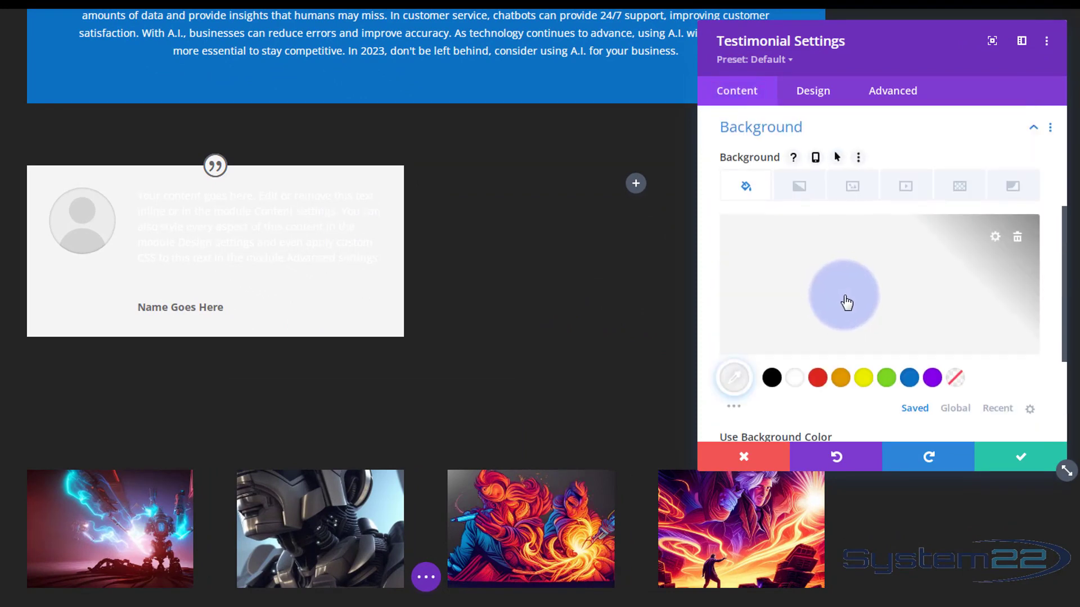
click(932, 379)
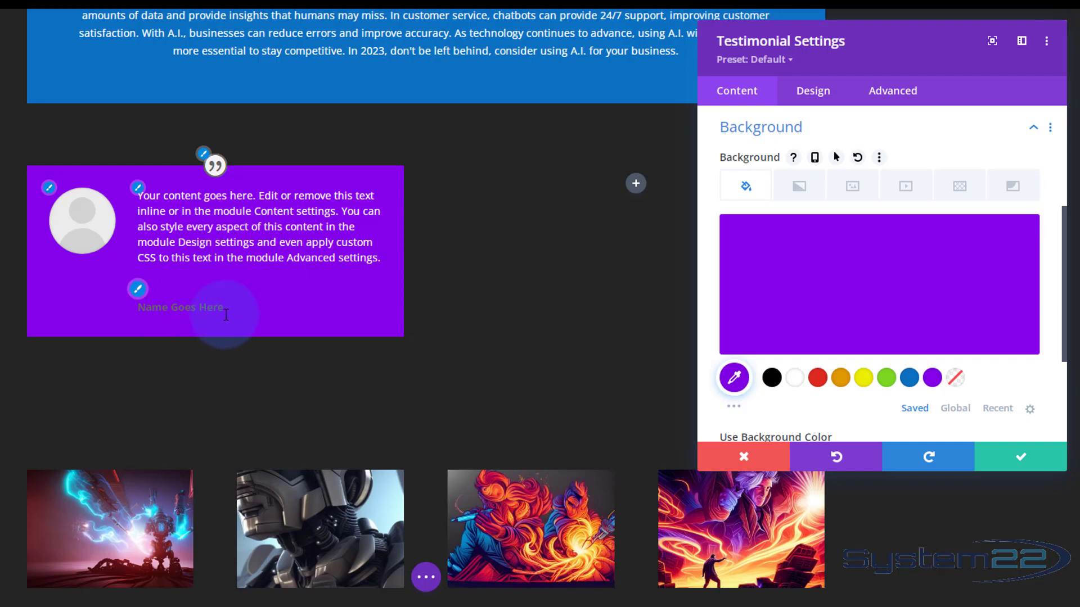
click(138, 290)
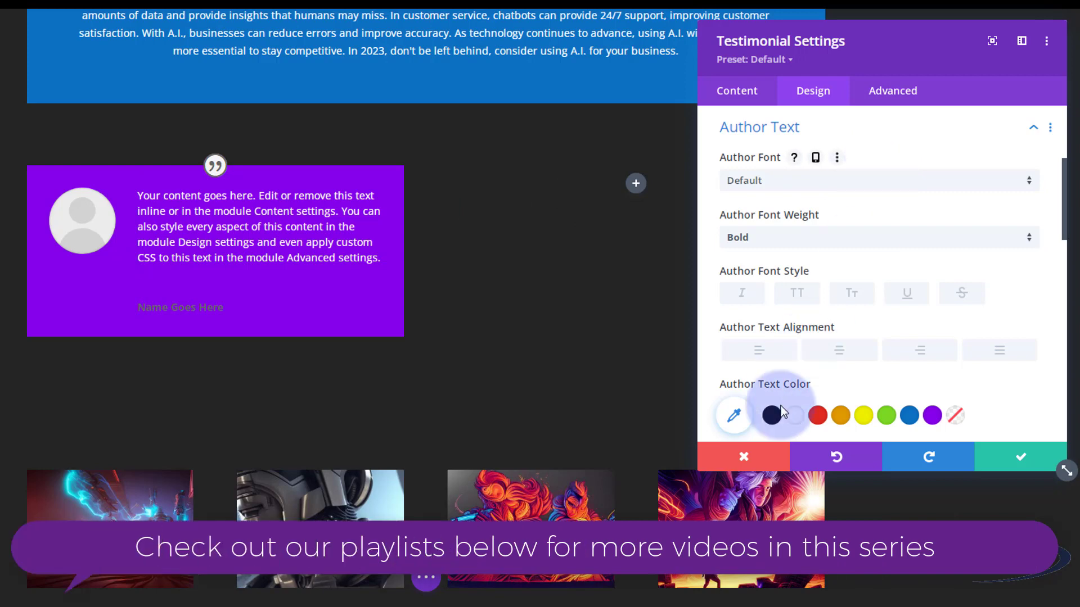
click(795, 416)
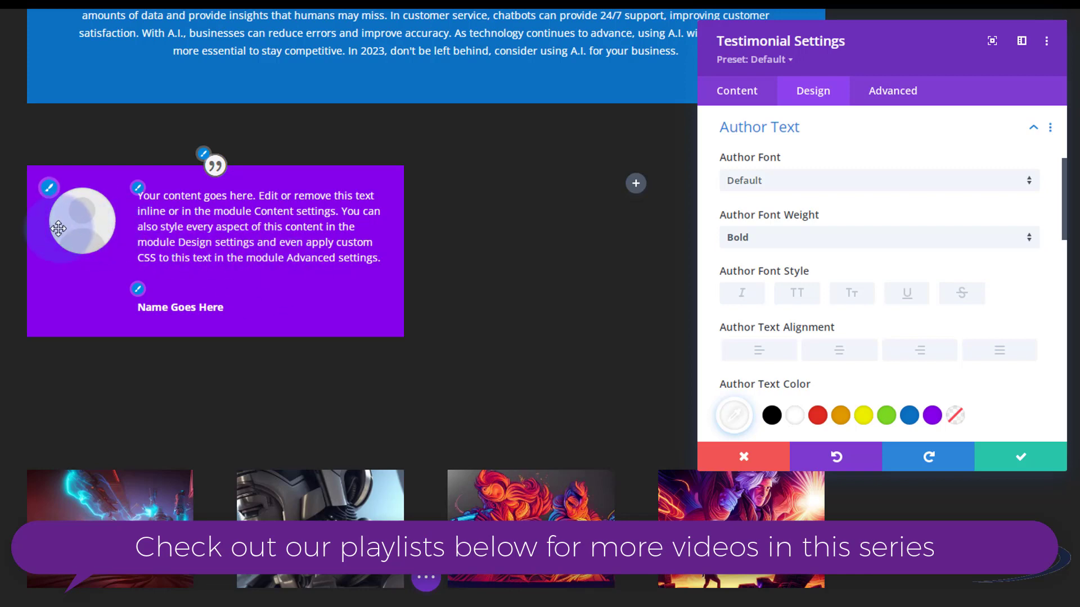
Use man-2.jpg from the media library as the testimonial's portrait image.
click(749, 90)
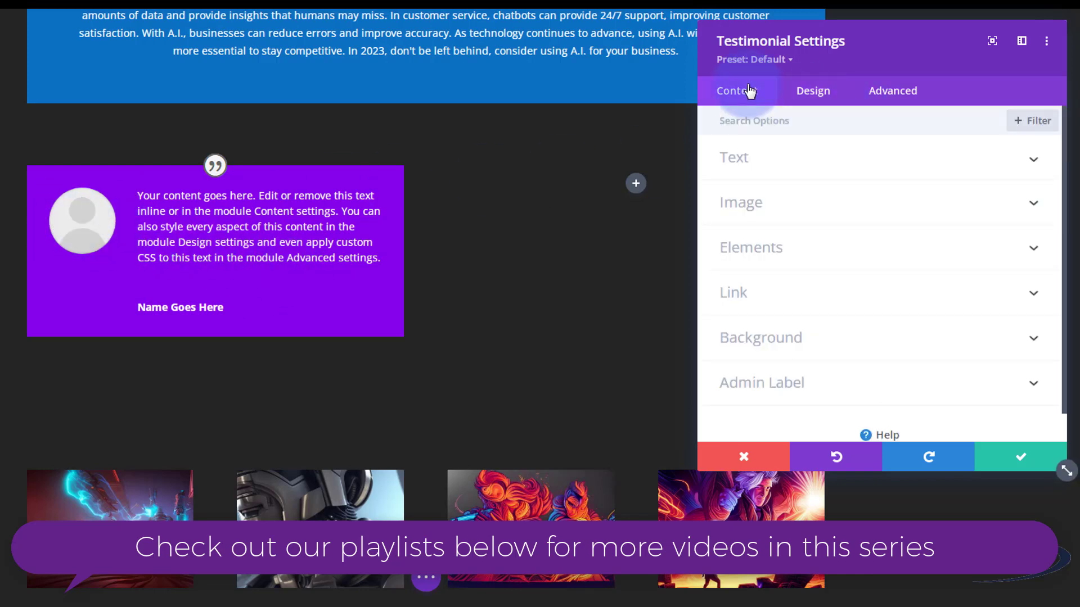
click(771, 209)
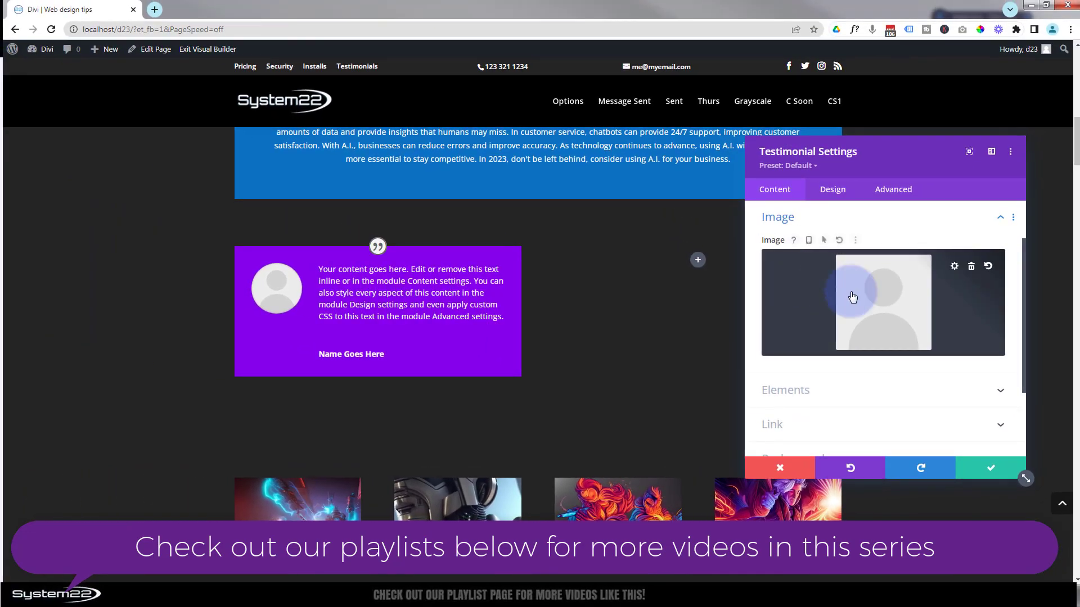
click(852, 296)
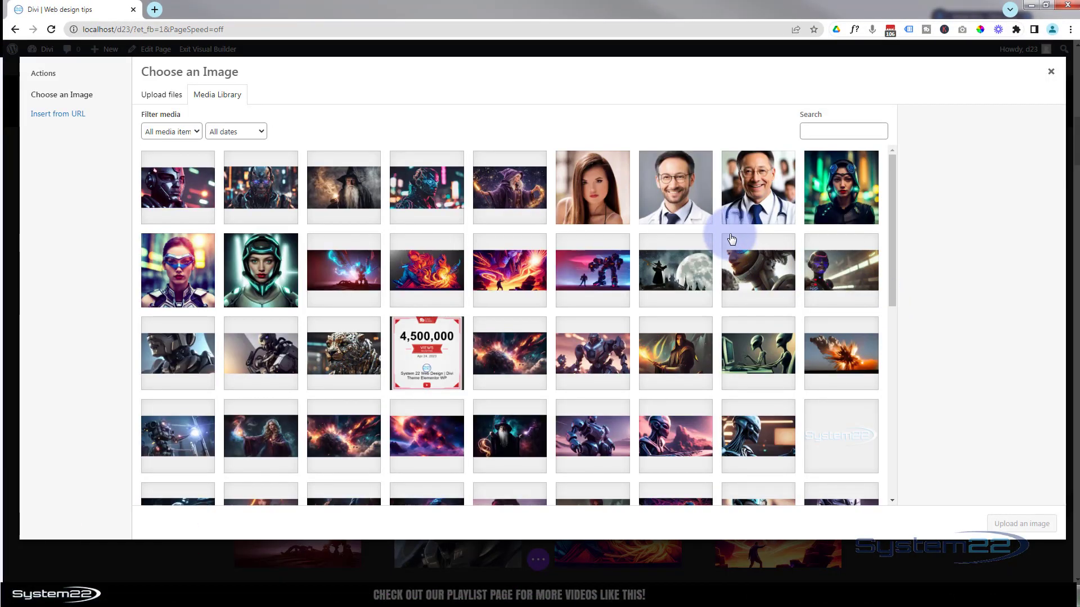
click(678, 209)
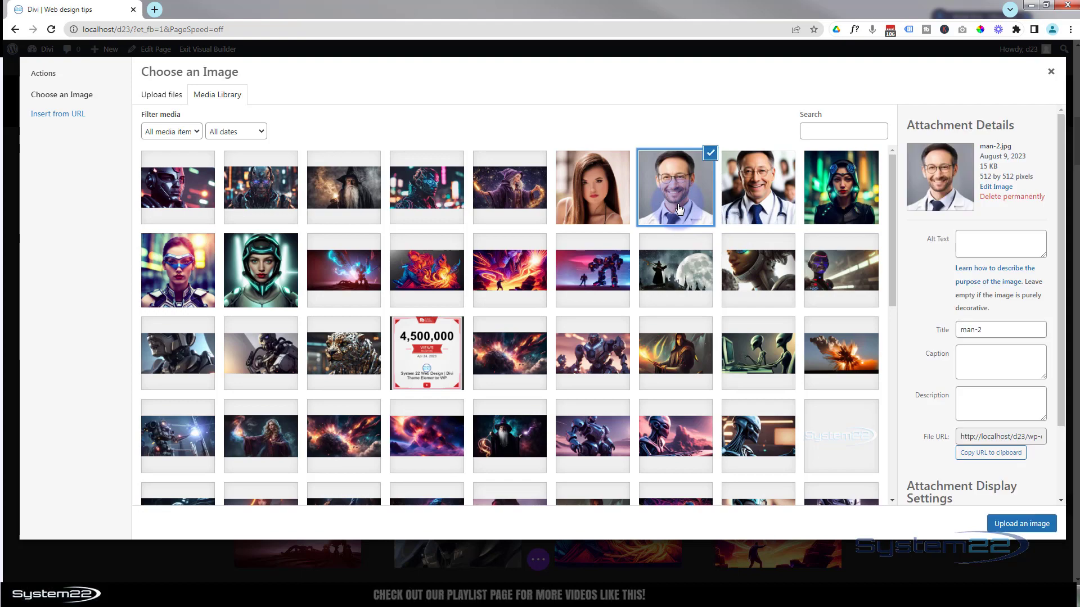
click(1004, 527)
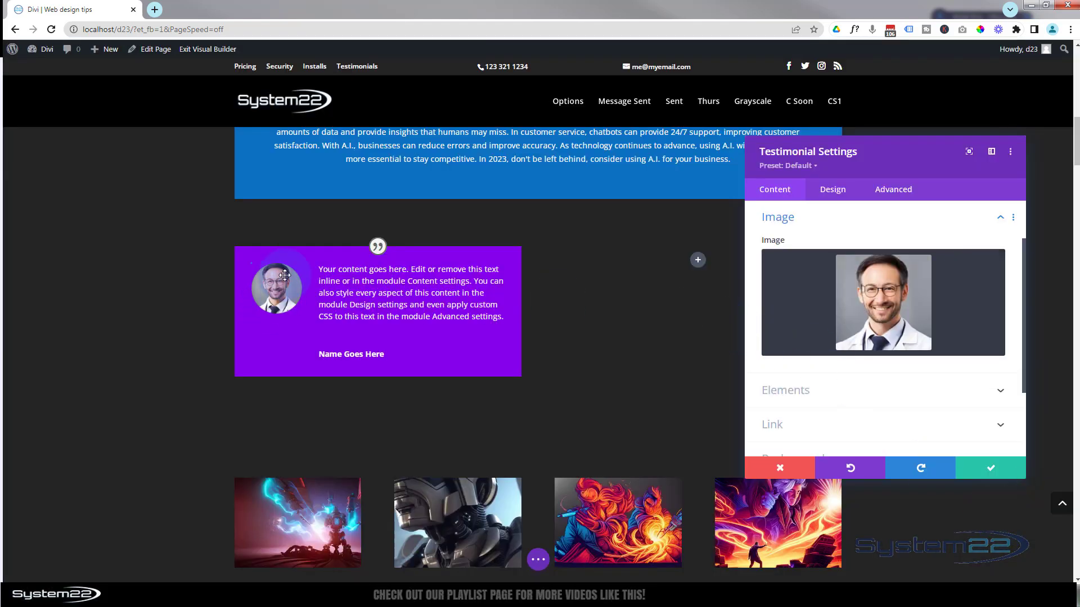
Look up the class targeted by the testimonial's Testimonial Portrait custom CSS and select .et_pb_testimonial_portrait.
mouse_move(839, 299)
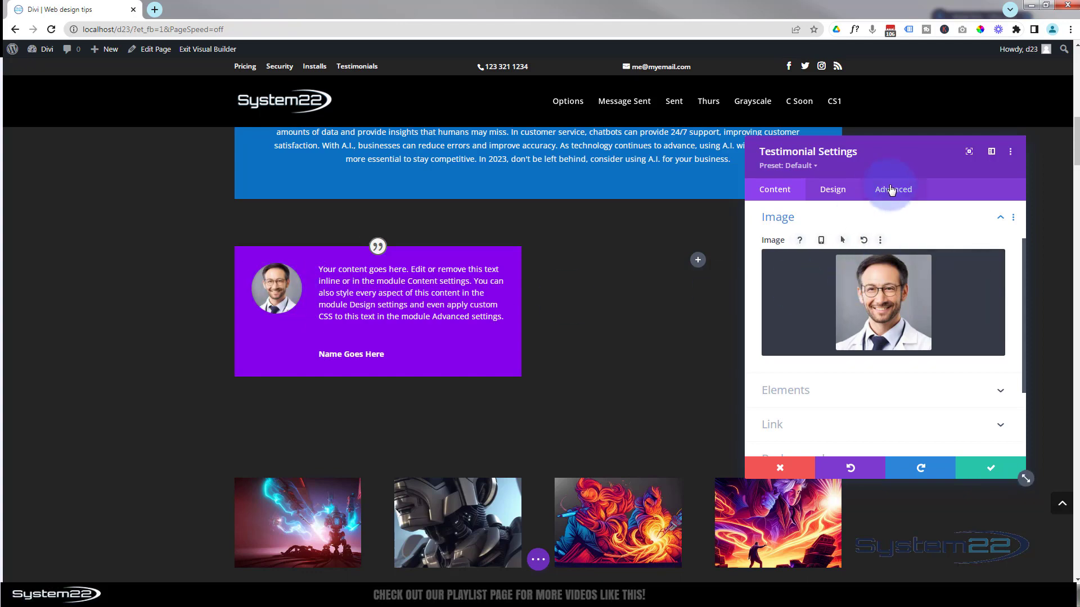
click(896, 191)
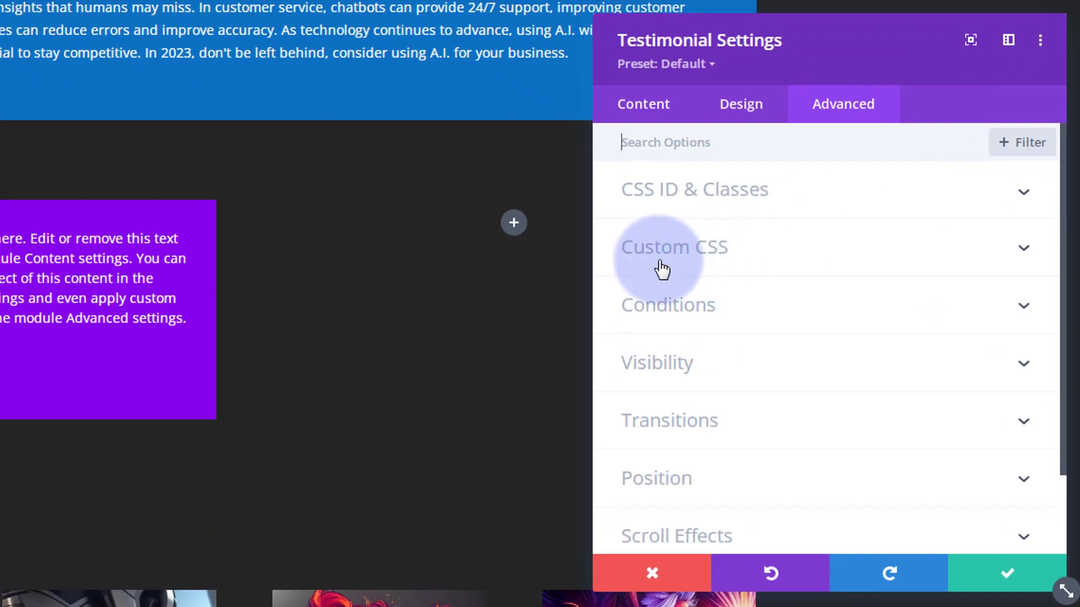
click(804, 260)
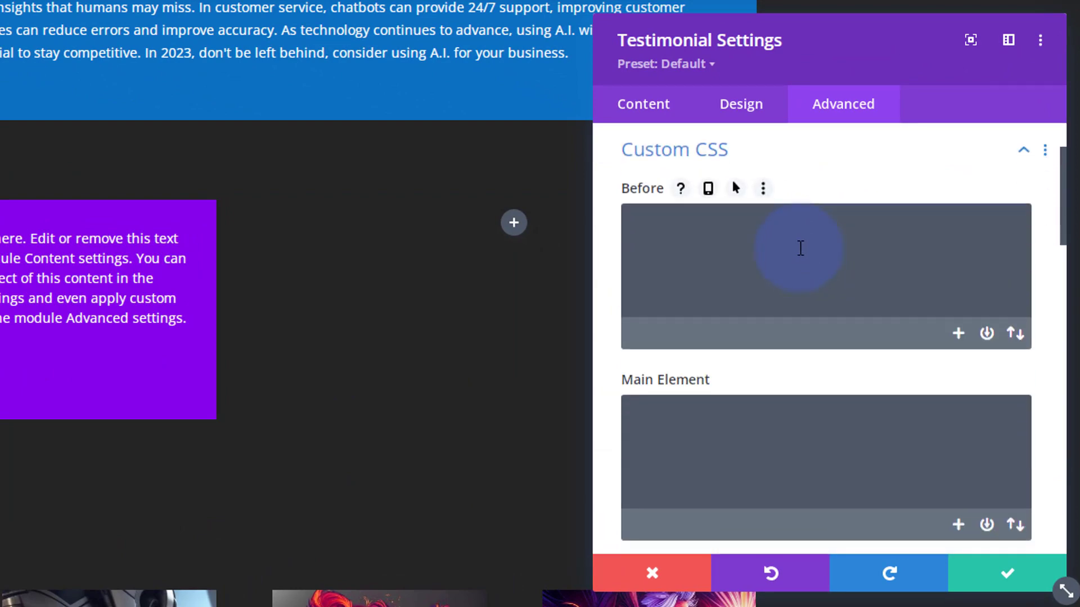
scroll(800, 248, down, 3)
scroll(800, 248, down, 6)
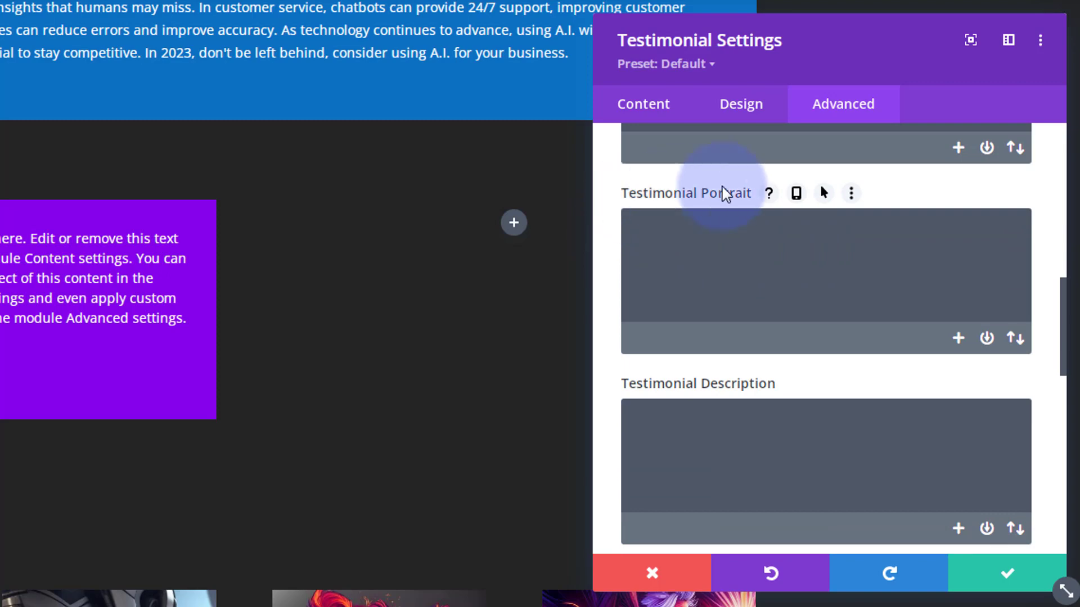
click(768, 193)
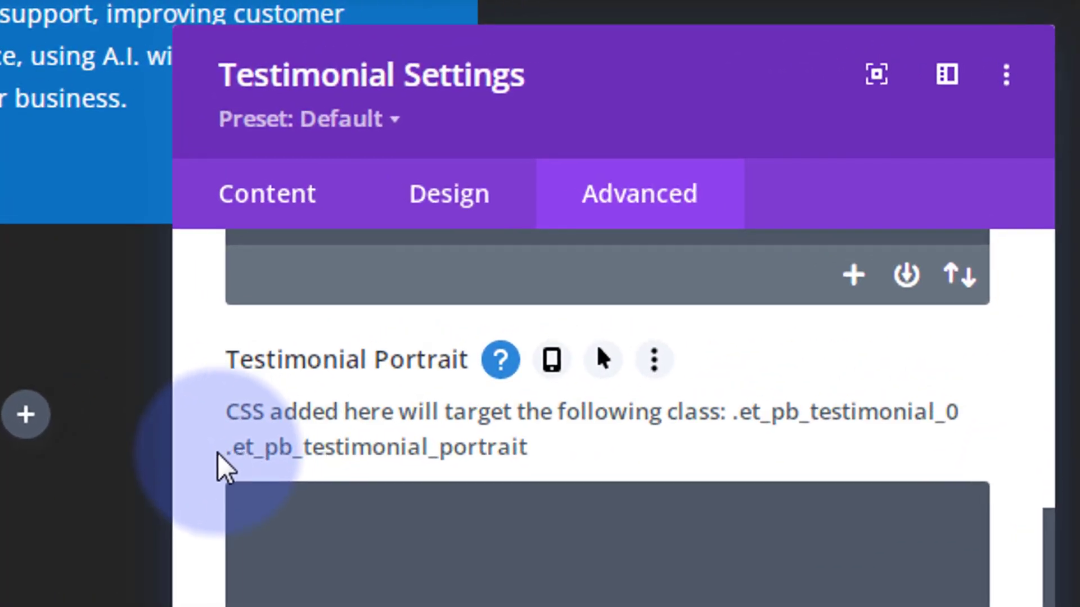
drag(620, 242, 659, 241)
drag(297, 450, 549, 446)
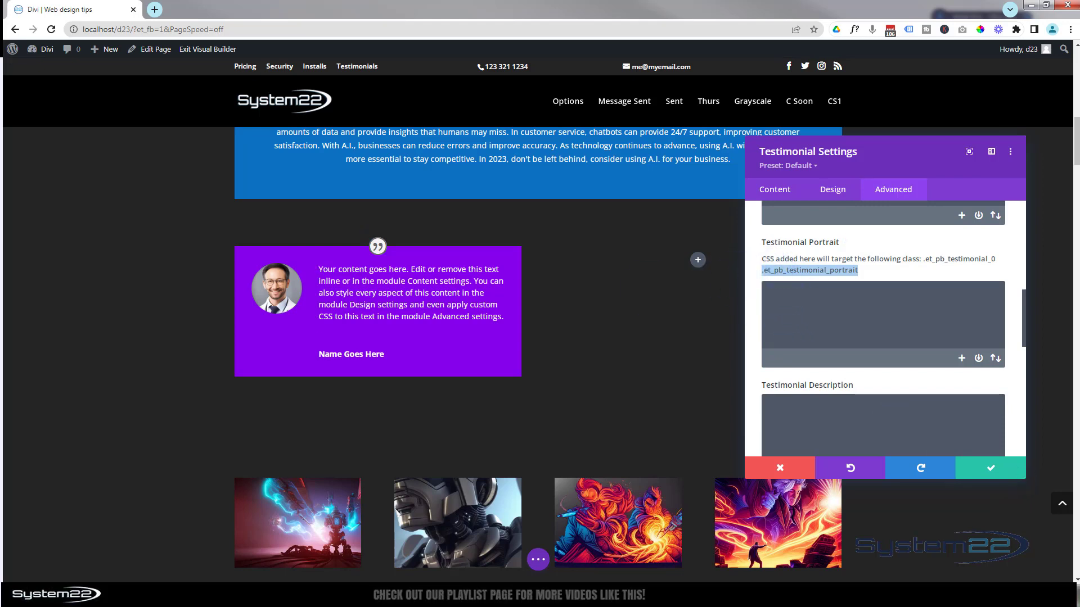
Assign the CSS class tspin to the testimonial, select the class name, and save the module settings.
scroll(824, 300, up, 3)
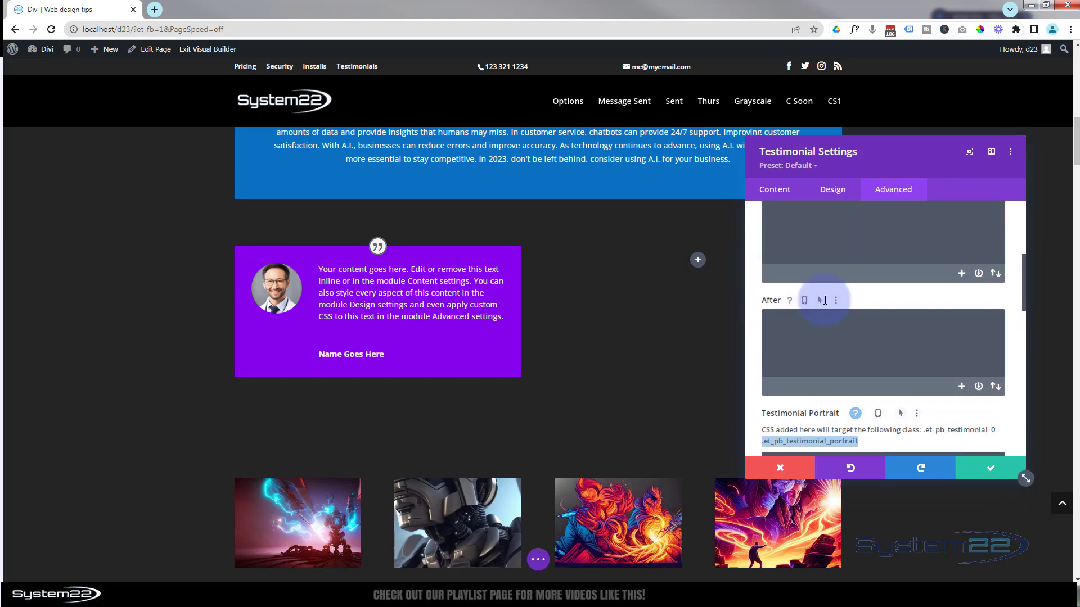
scroll(825, 301, up, 5)
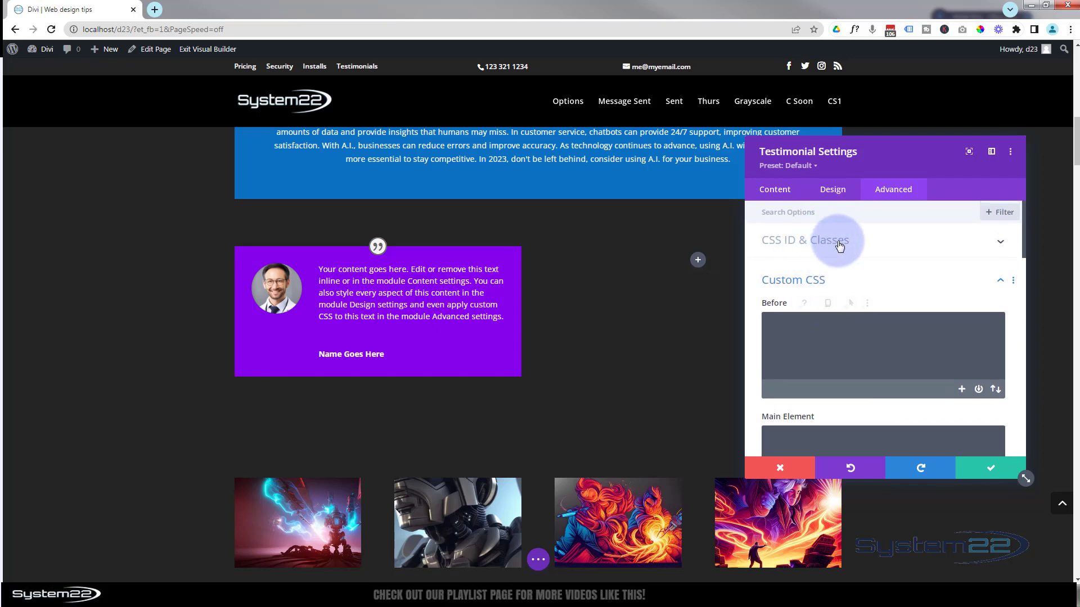
click(839, 245)
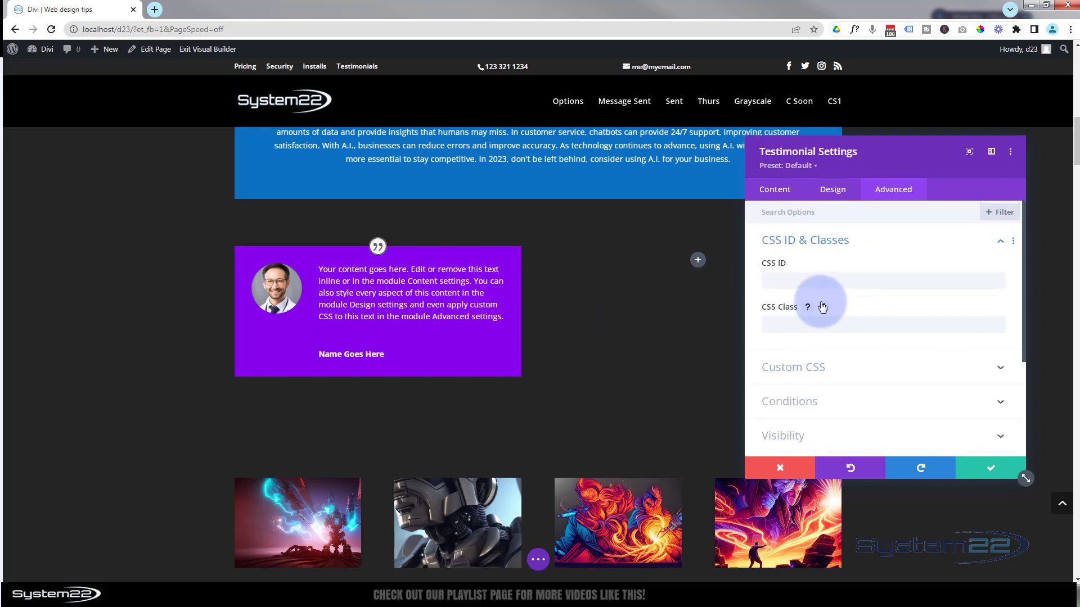
click(778, 281)
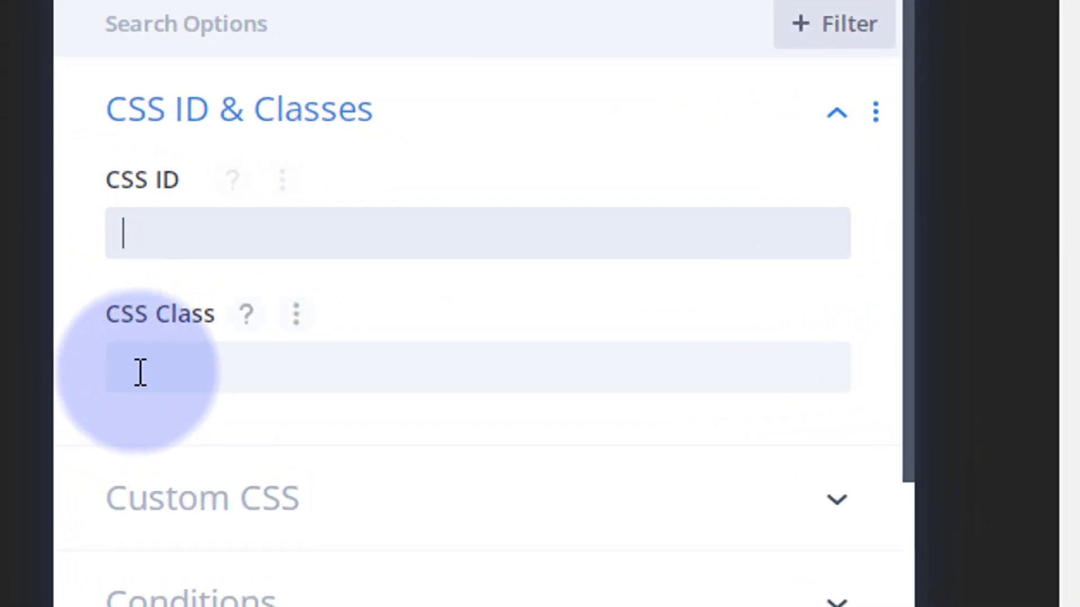
click(140, 372)
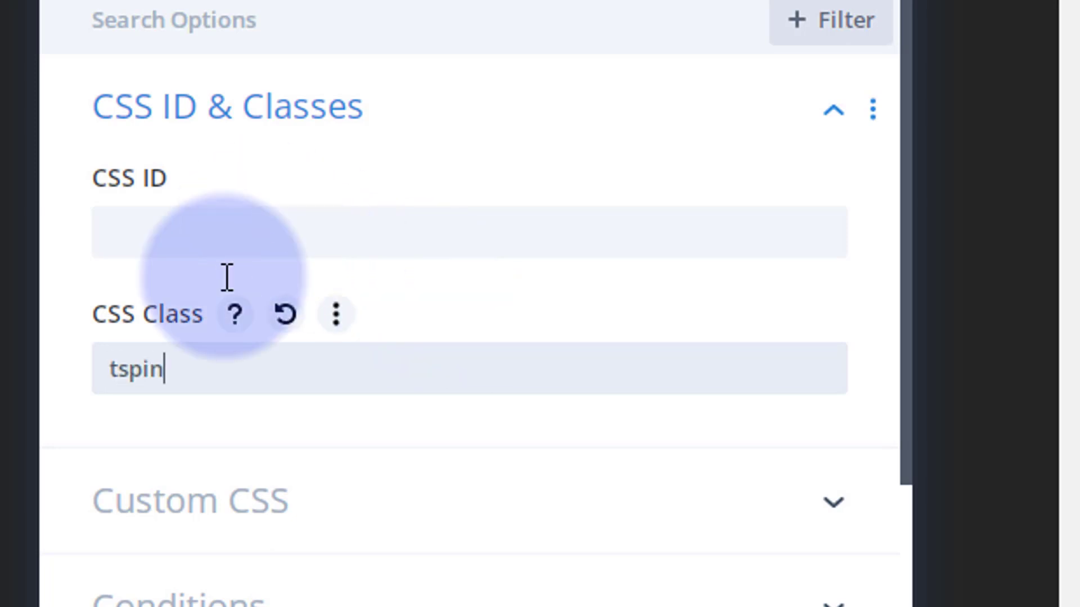
drag(163, 370, 53, 381)
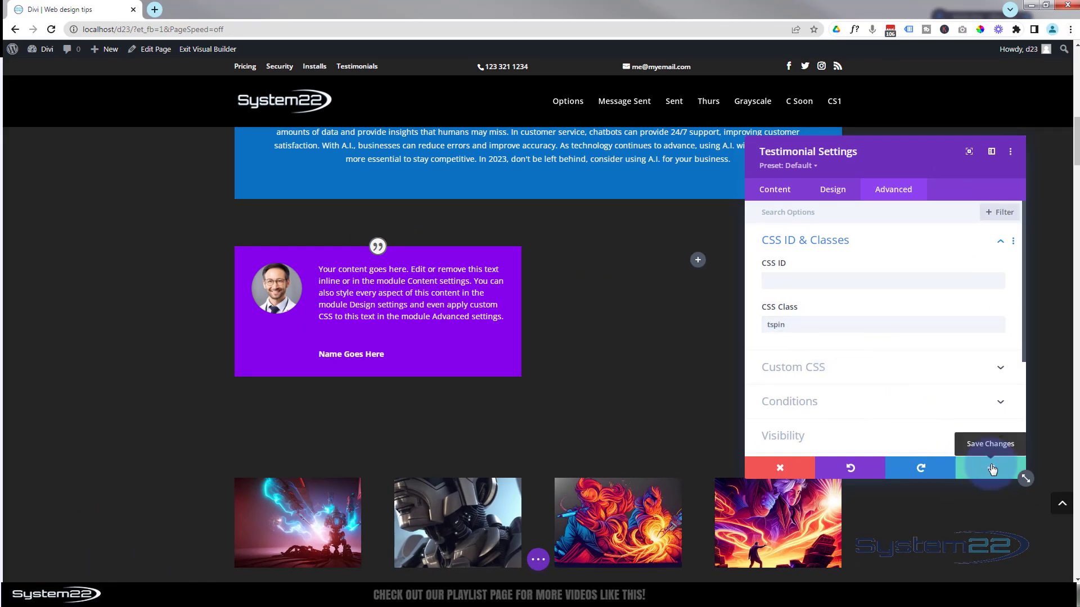
click(991, 469)
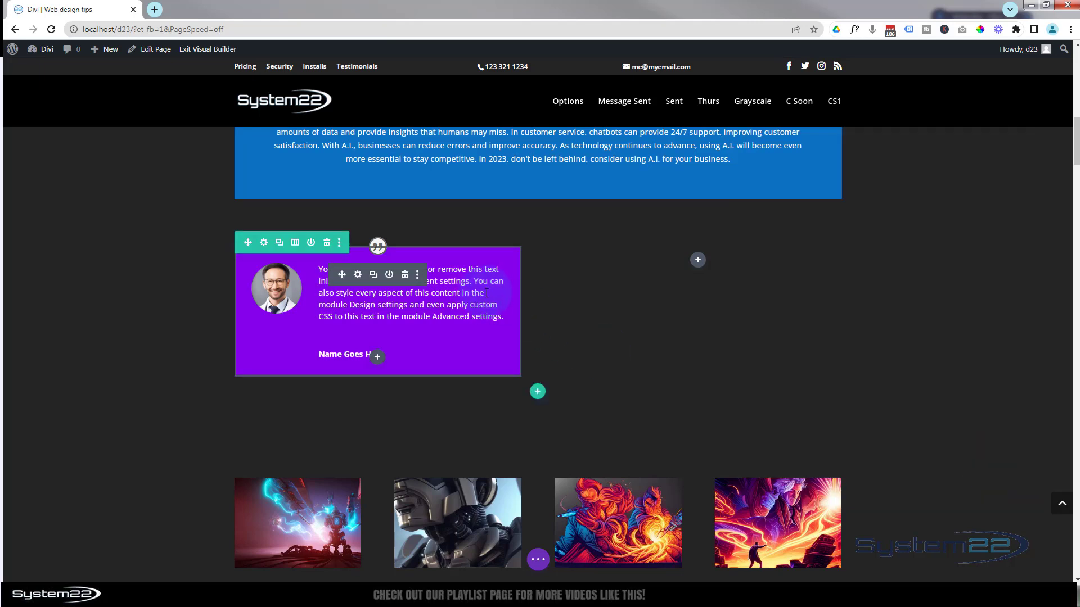
Insert a single-column row beneath the testimonial row and add a Code module to it.
click(538, 391)
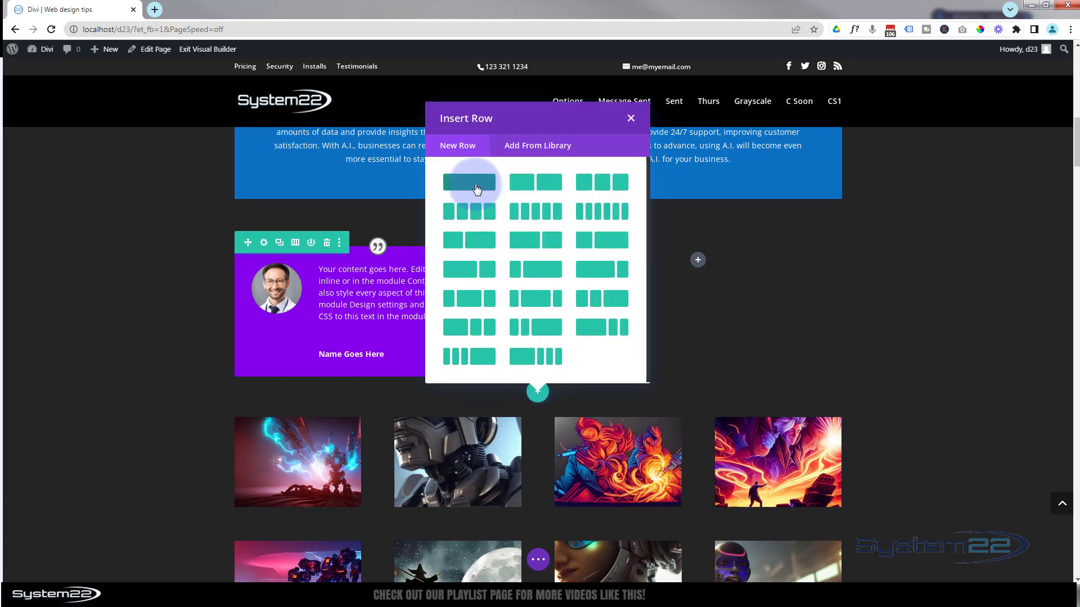
click(475, 186)
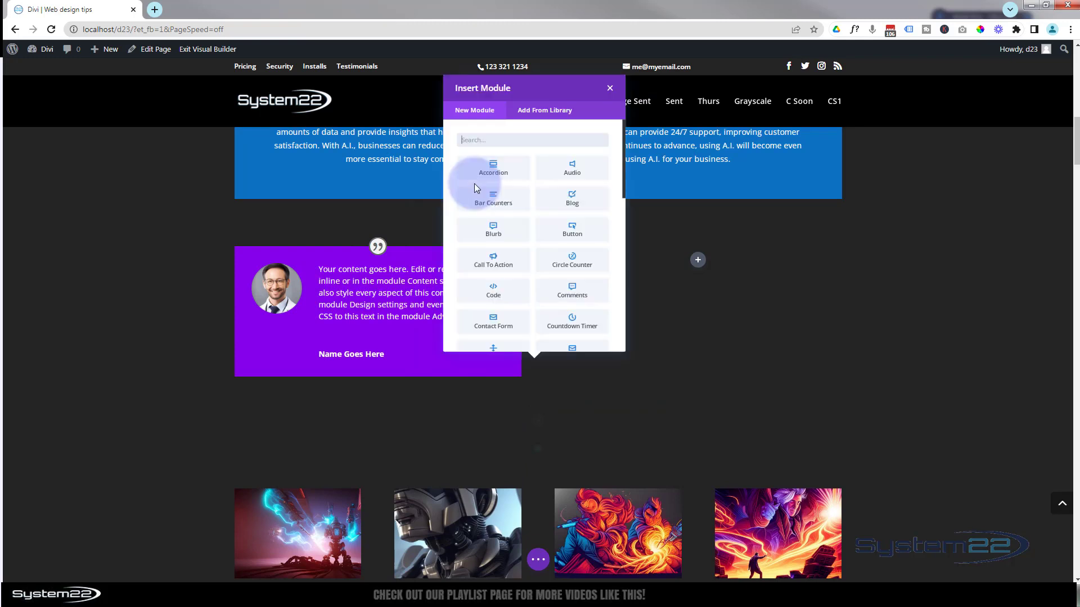
click(461, 353)
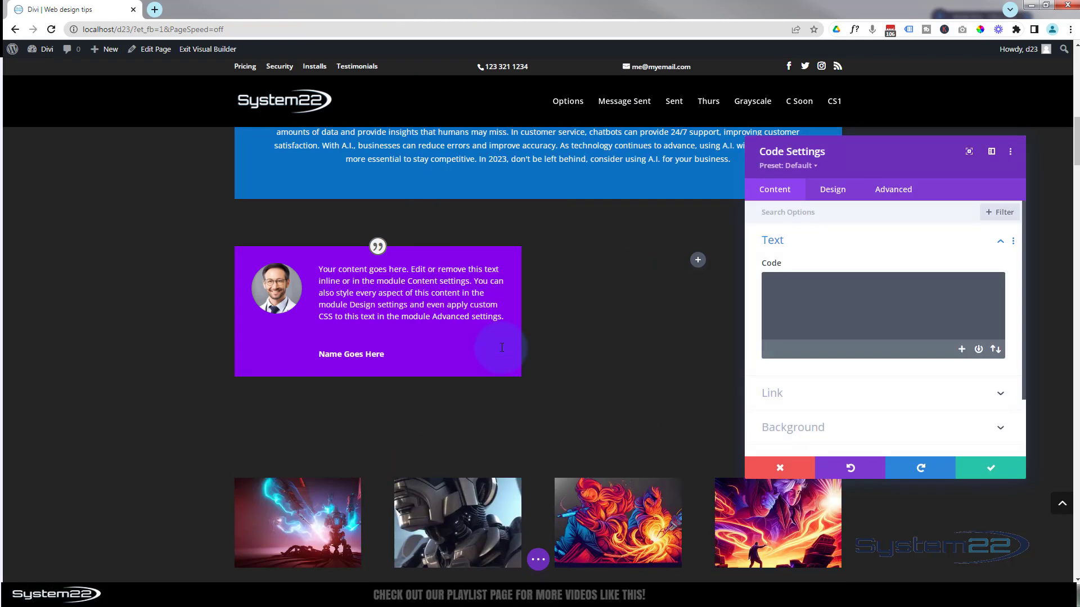
Enter opening and closing style tags in the Code module, with an empty line between them for the CSS.
drag(855, 173, 649, 160)
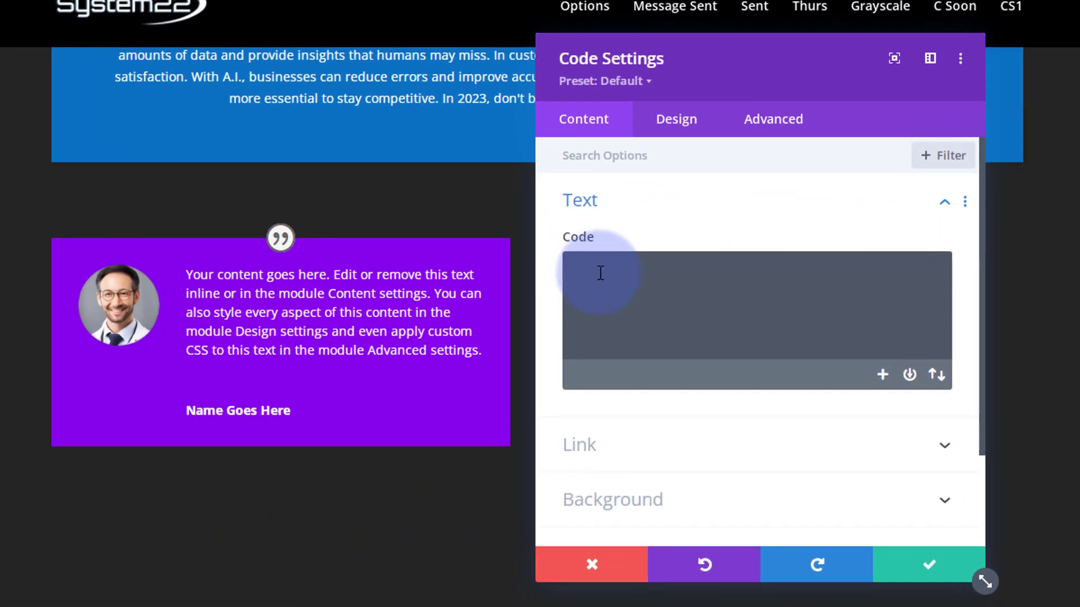
click(577, 267)
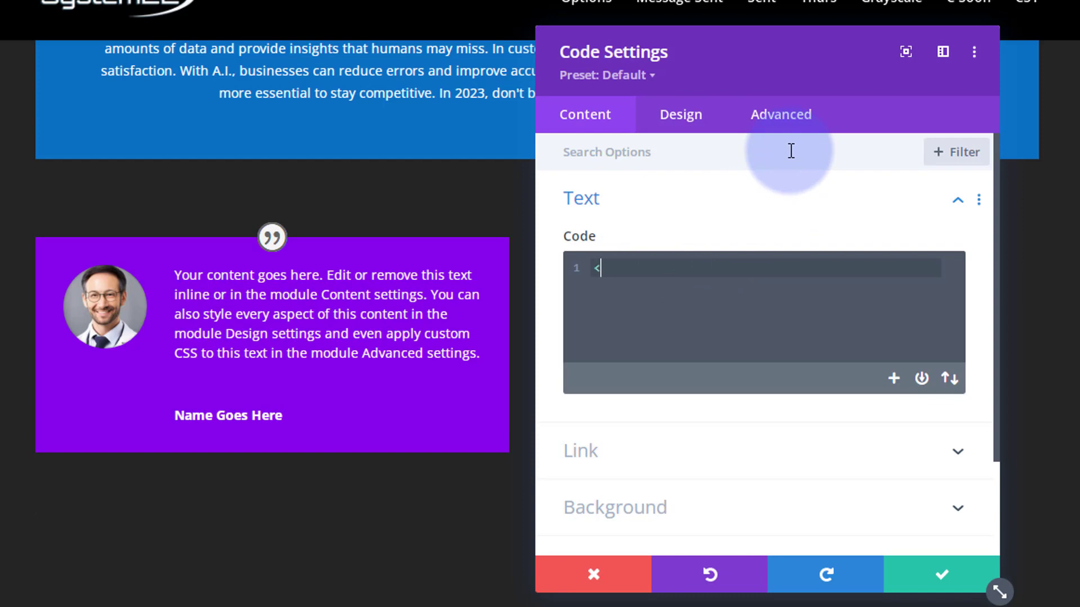
text(<styl)
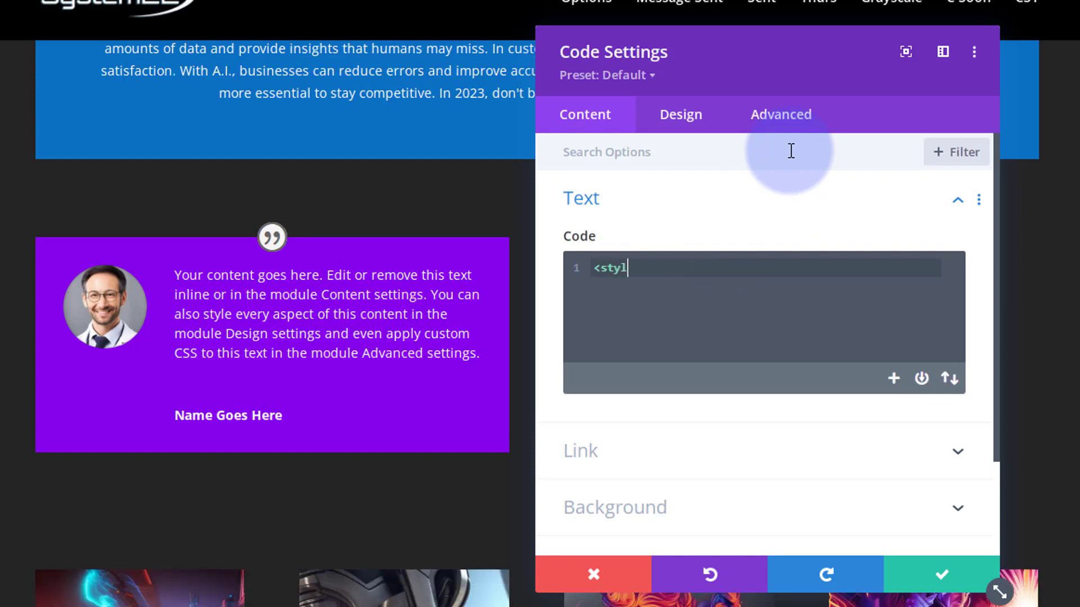
text(e>)
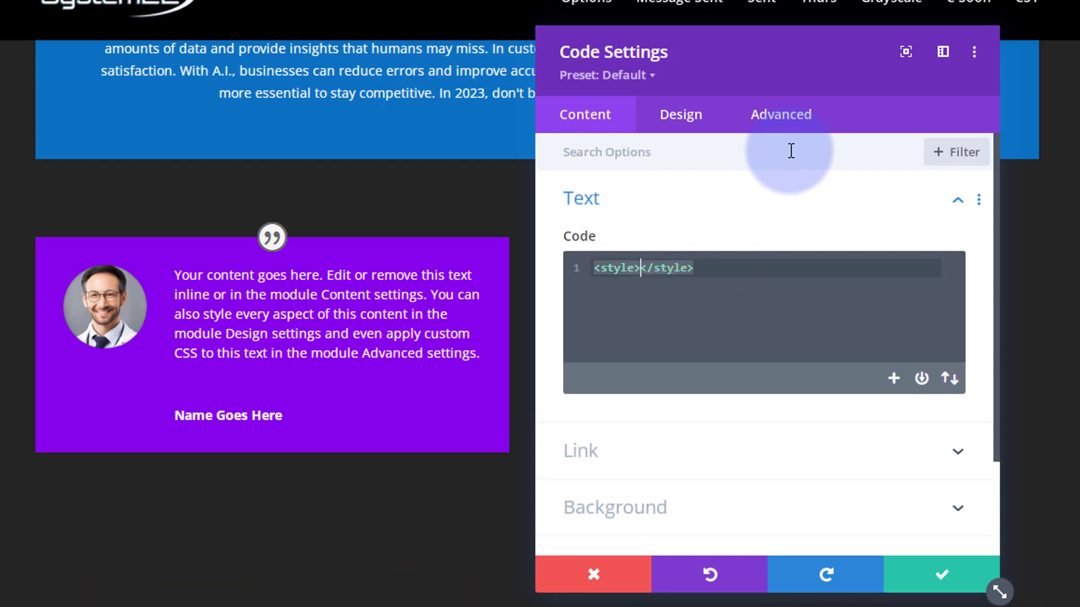
key(Return)
key(Return)
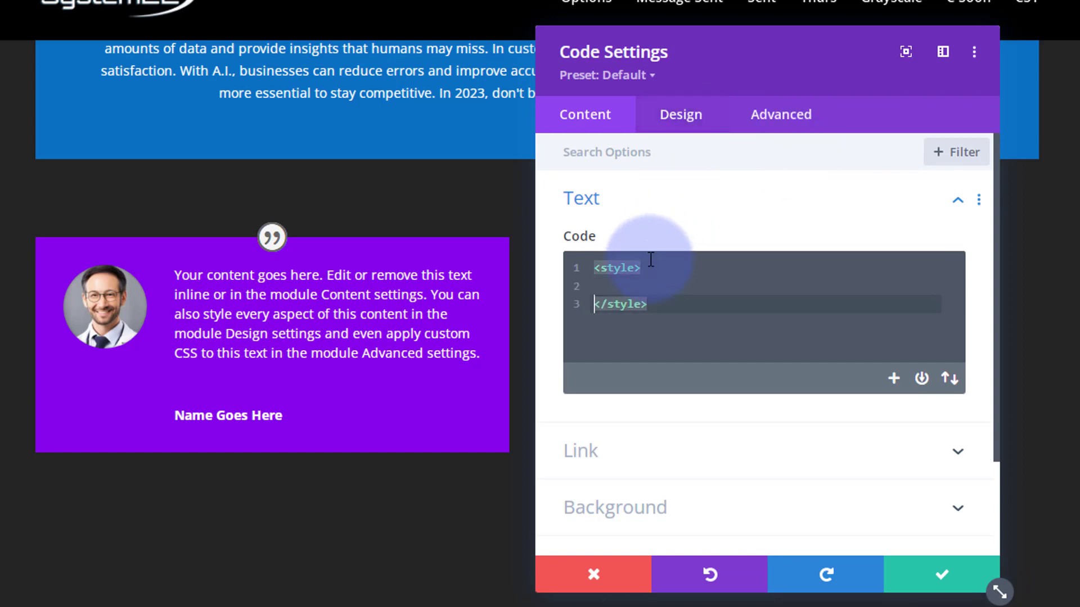
drag(592, 266, 657, 316)
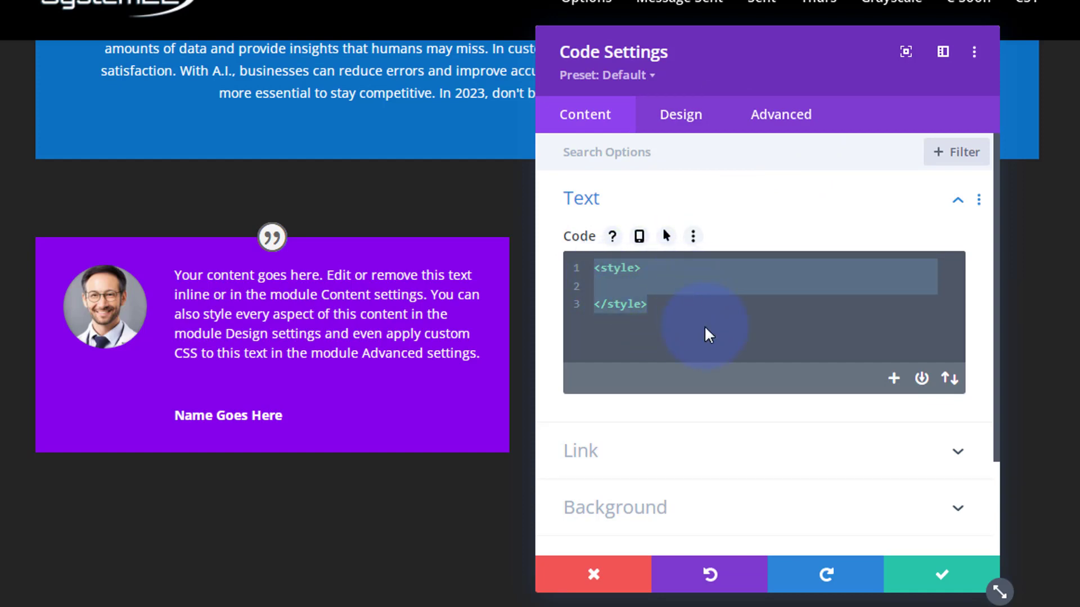
click(613, 284)
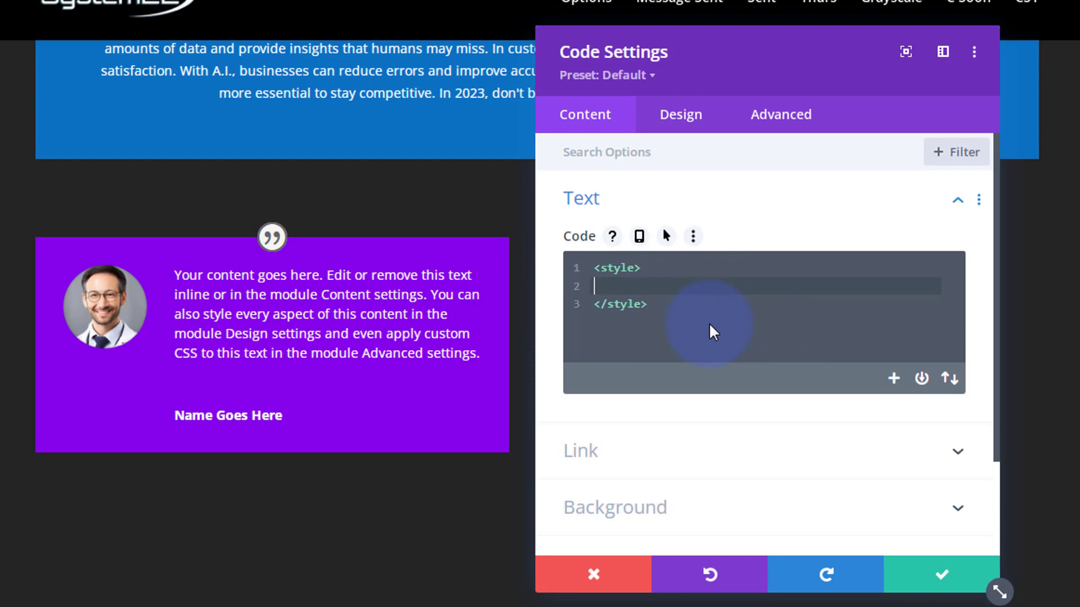
Write a .tspin .et_pb_testimonial_portrait rule between the style tags containing animation: spint 10s linear infinite;.
text(.tspin)
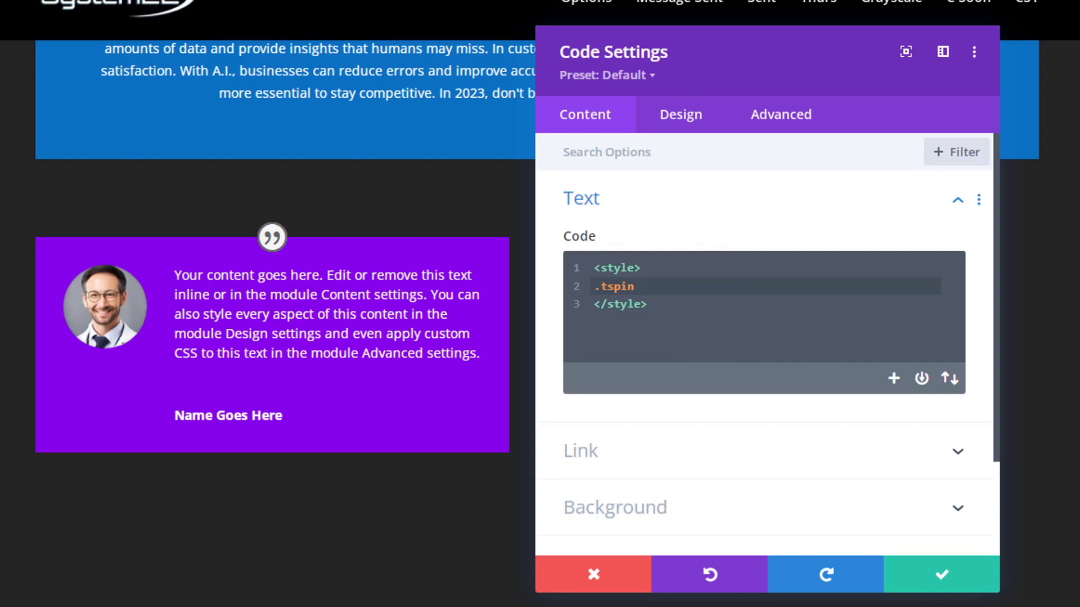
text(.et_pb_testimonial_portrait)
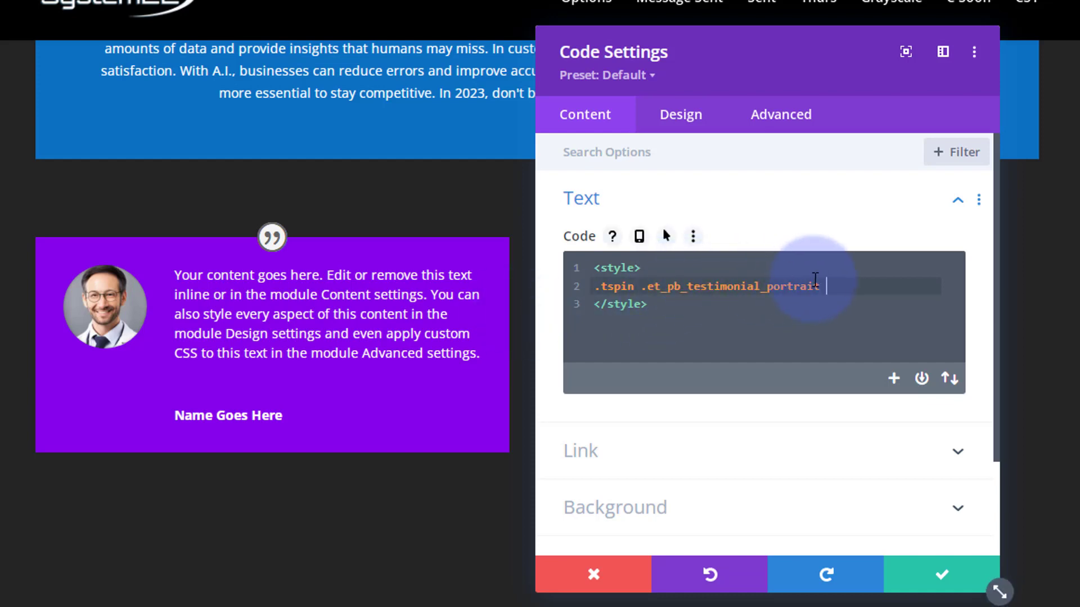
text({)
key(Return)
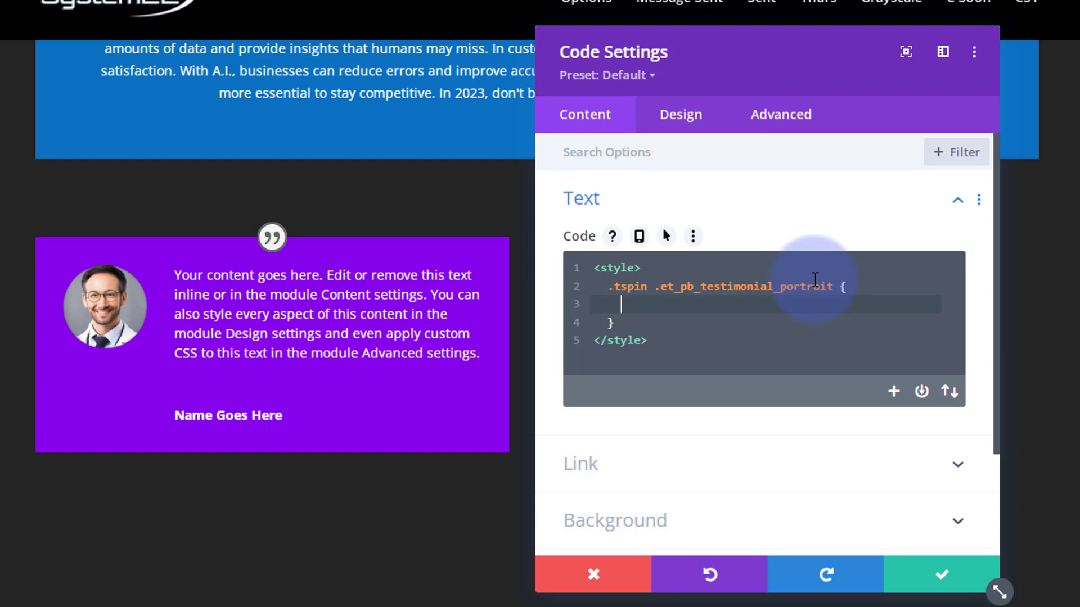
text(animation: spint)
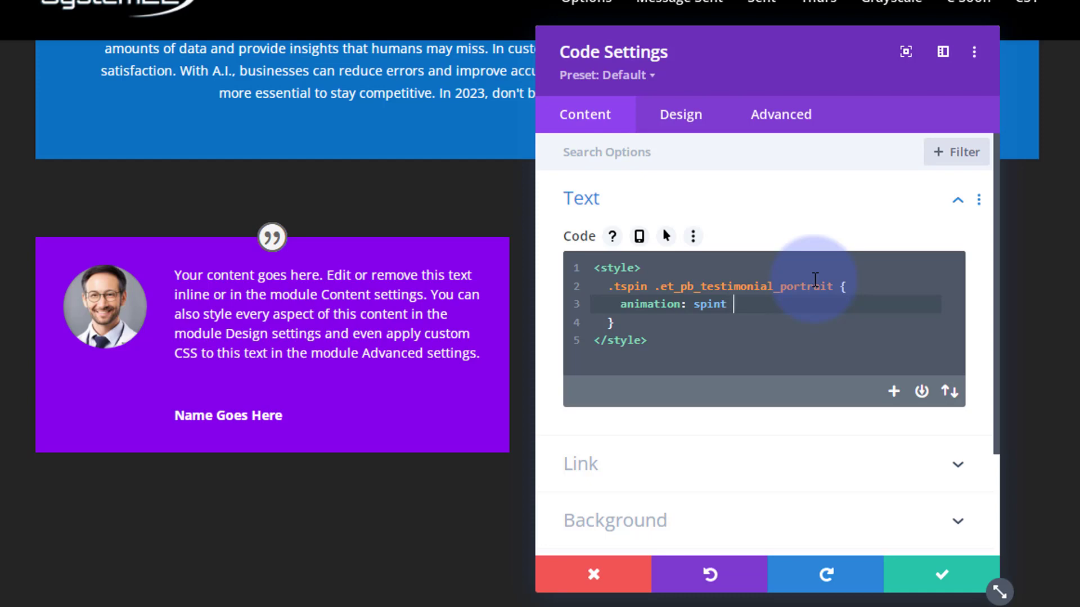
text(10s)
text(linear infinite;)
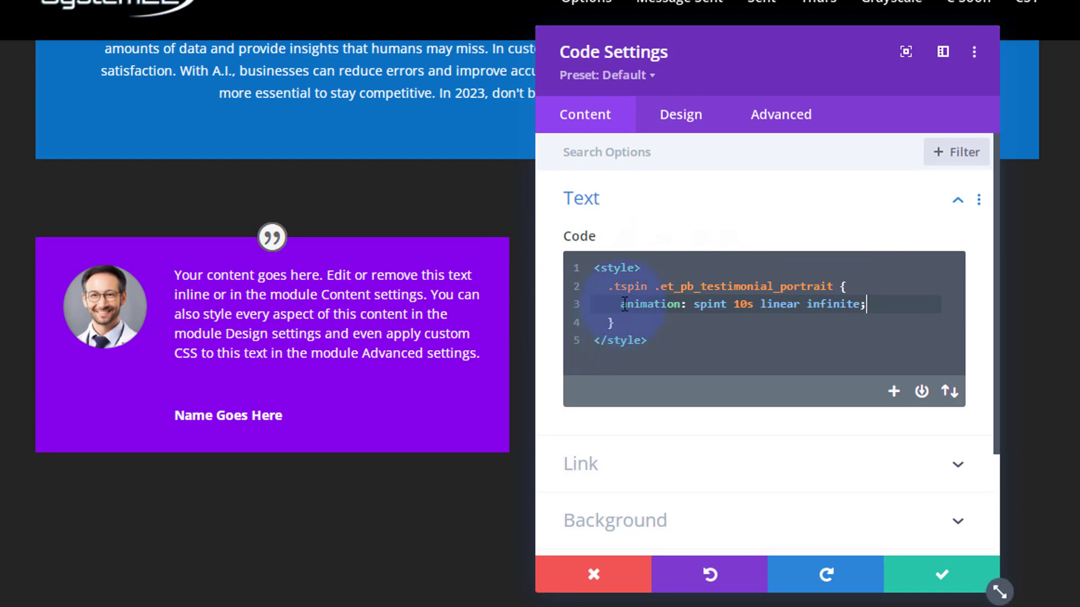
click(622, 325)
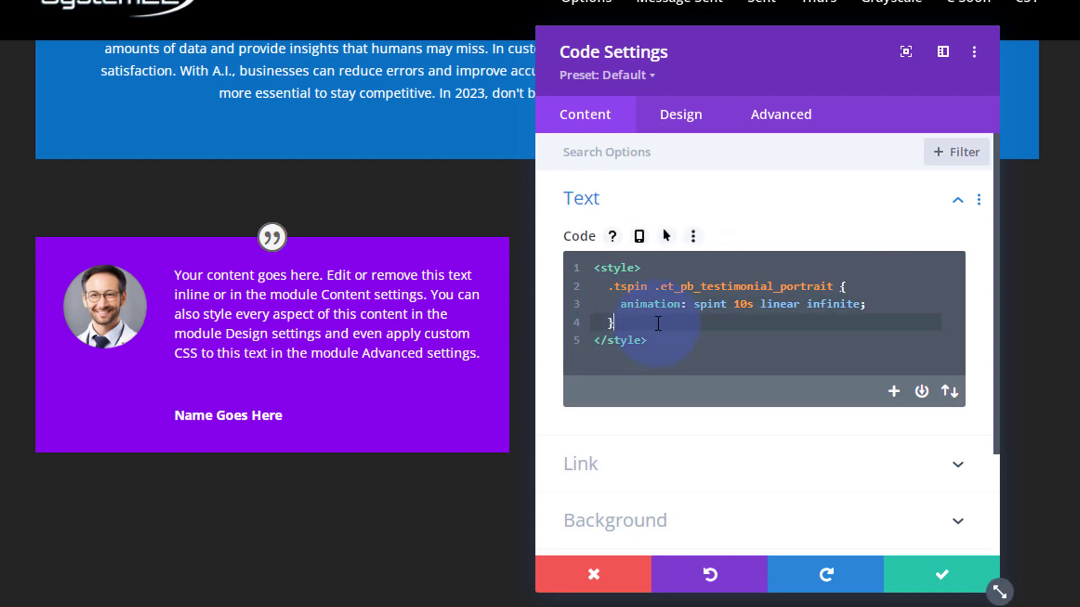
key(Return)
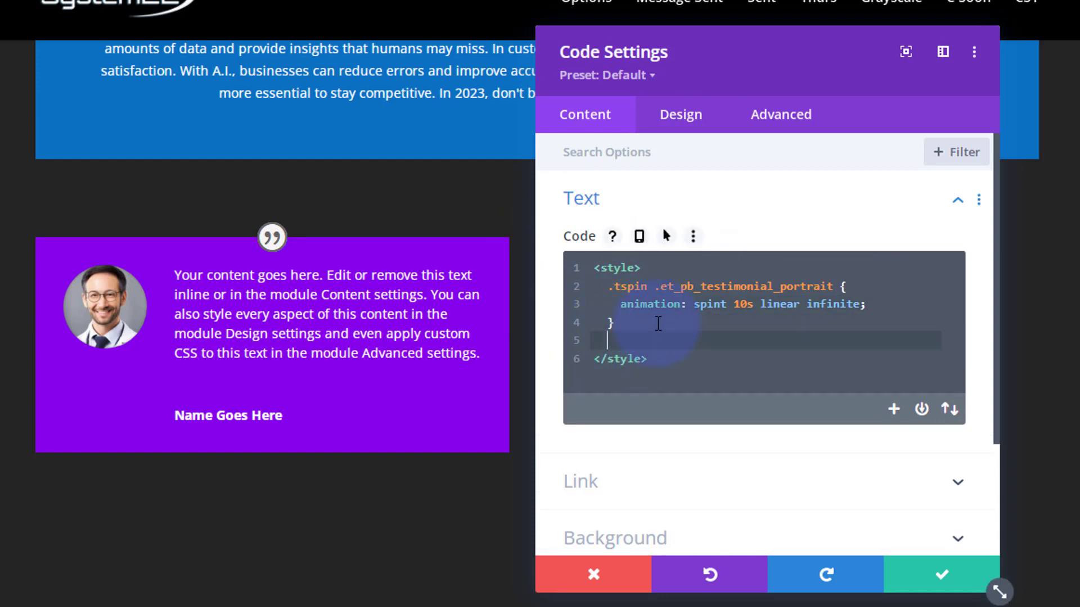
key(Return)
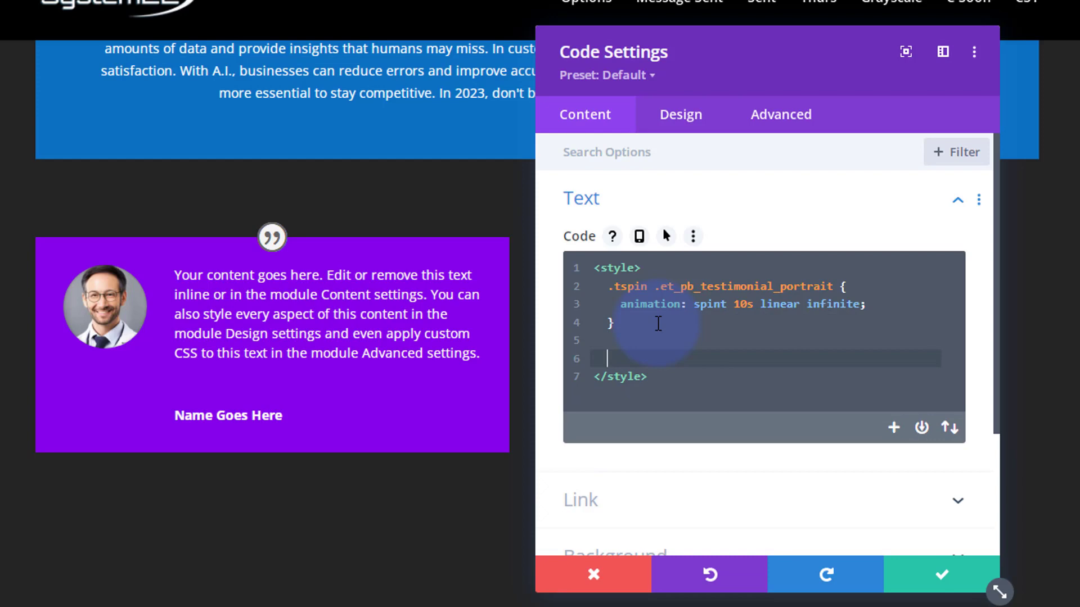
text(@keyframes spint )
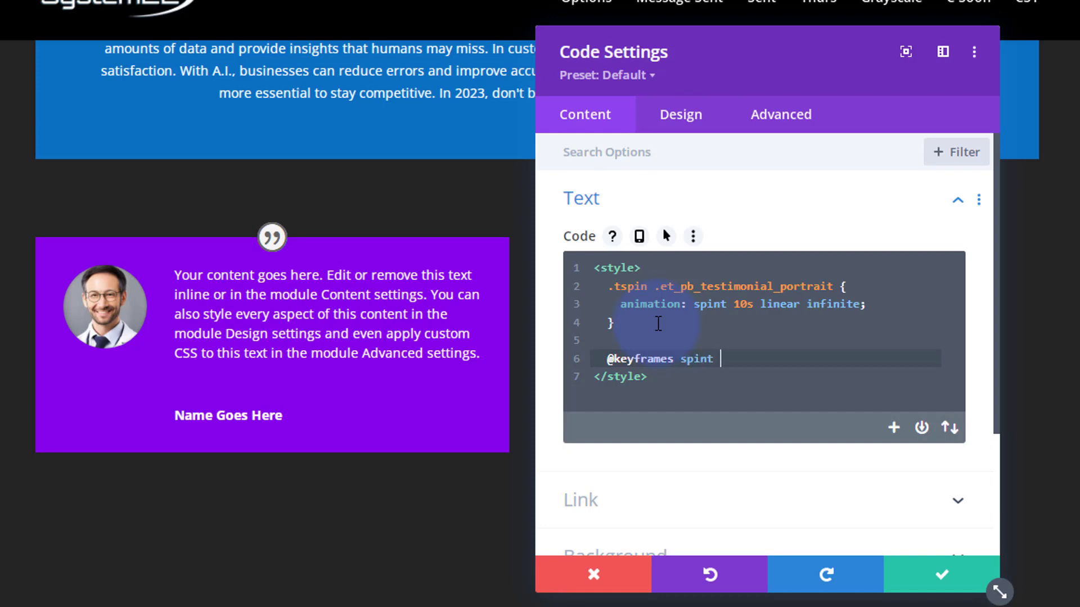
text({)
key(Return)
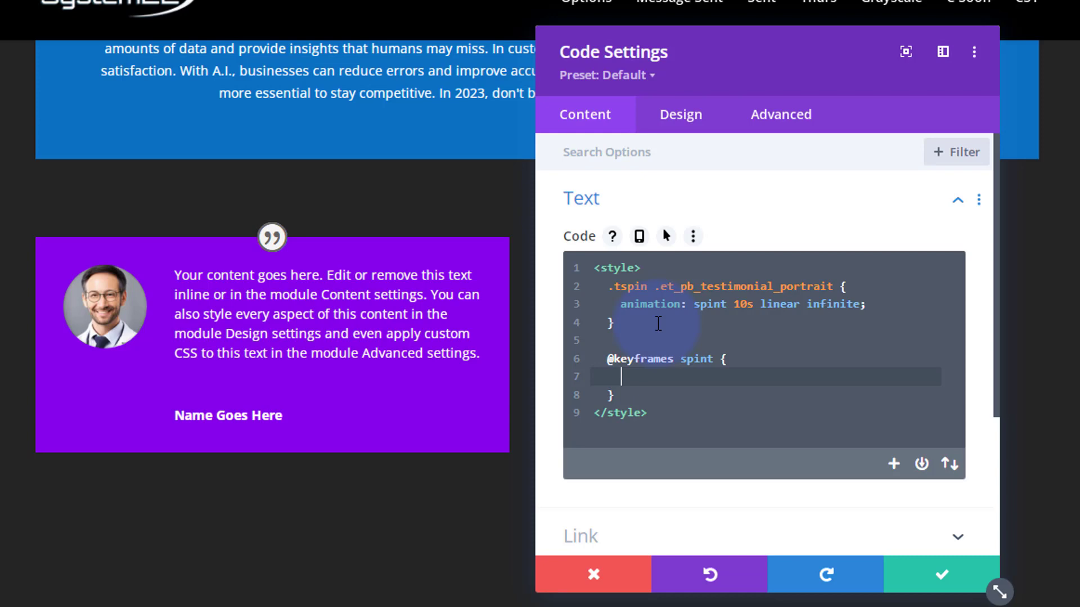
Add a 0% stop with transform: rotateY(0deg) inside the spint keyframes.
text(0% {)
key(Return)
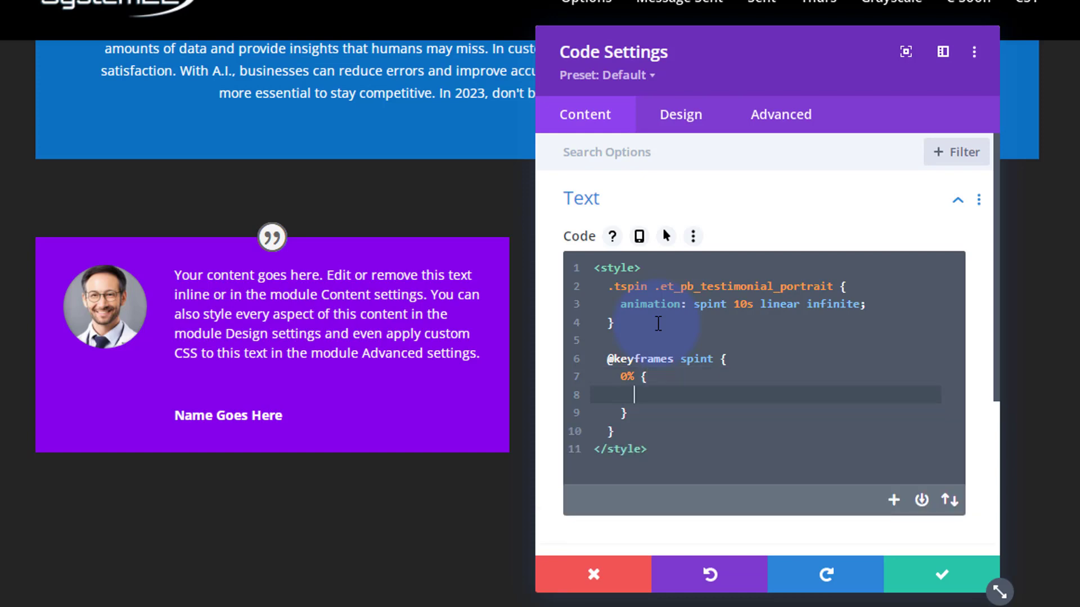
text(transform: rotate)
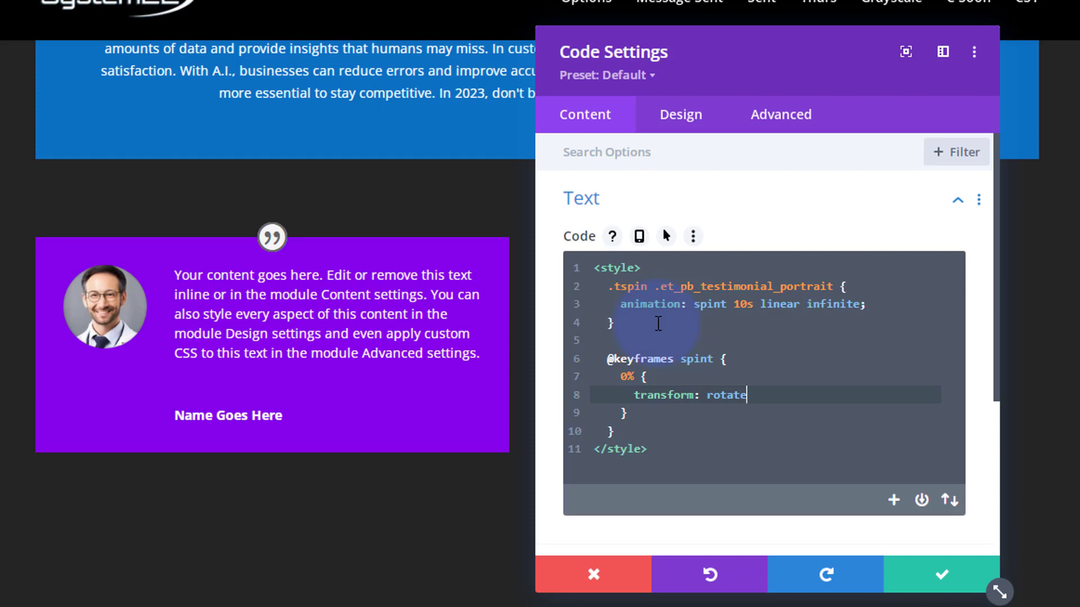
text(Y()
text(0deg)
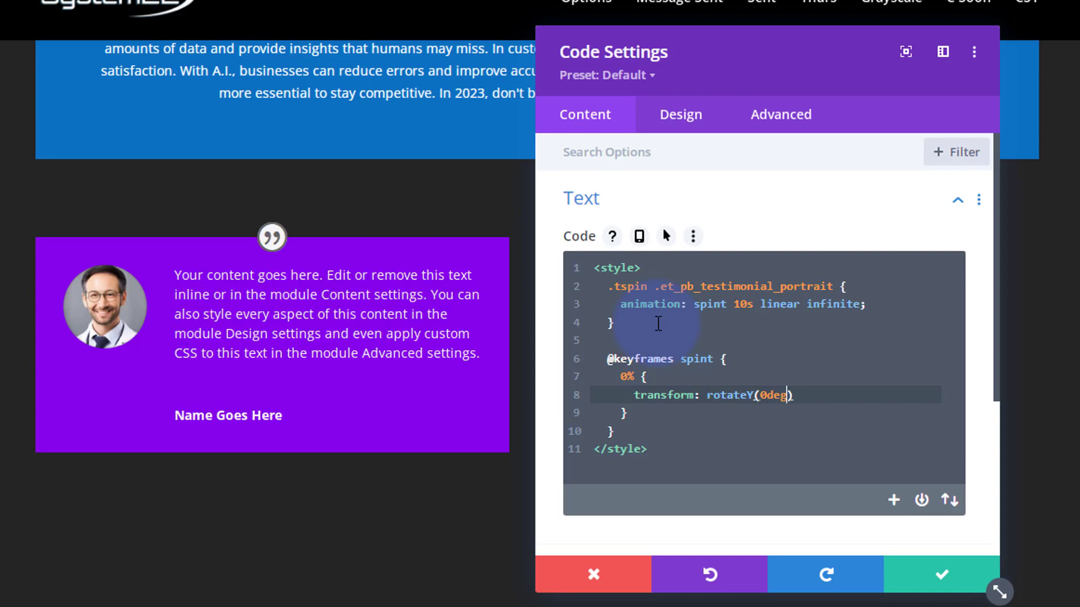
Duplicate the 0% block directly below itself within the keyframes and change the copy's stop to 100%.
click(621, 377)
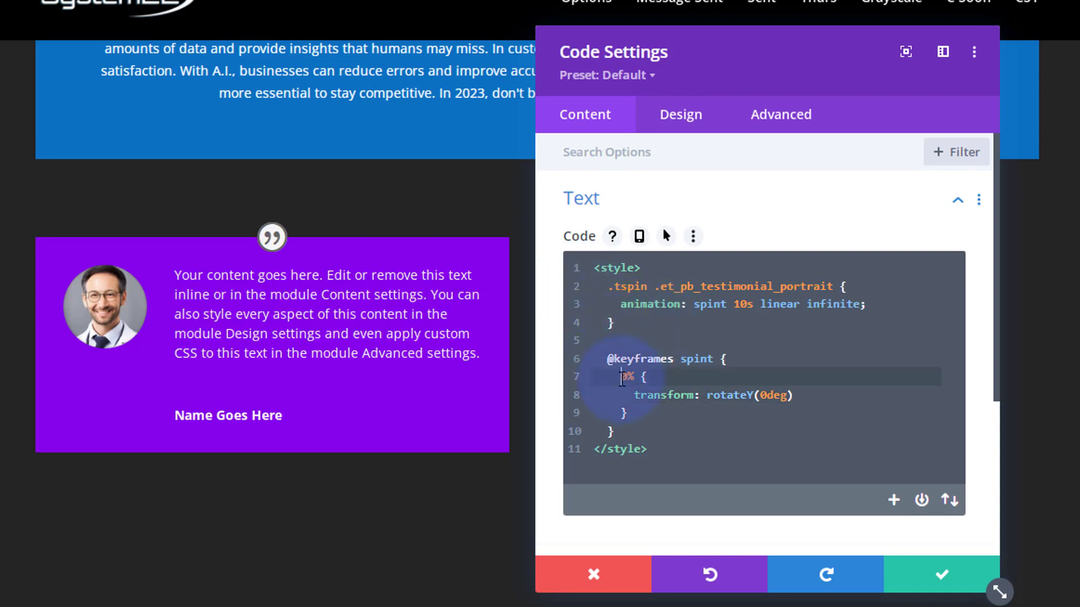
drag(621, 377, 630, 416)
key(ctrl+c)
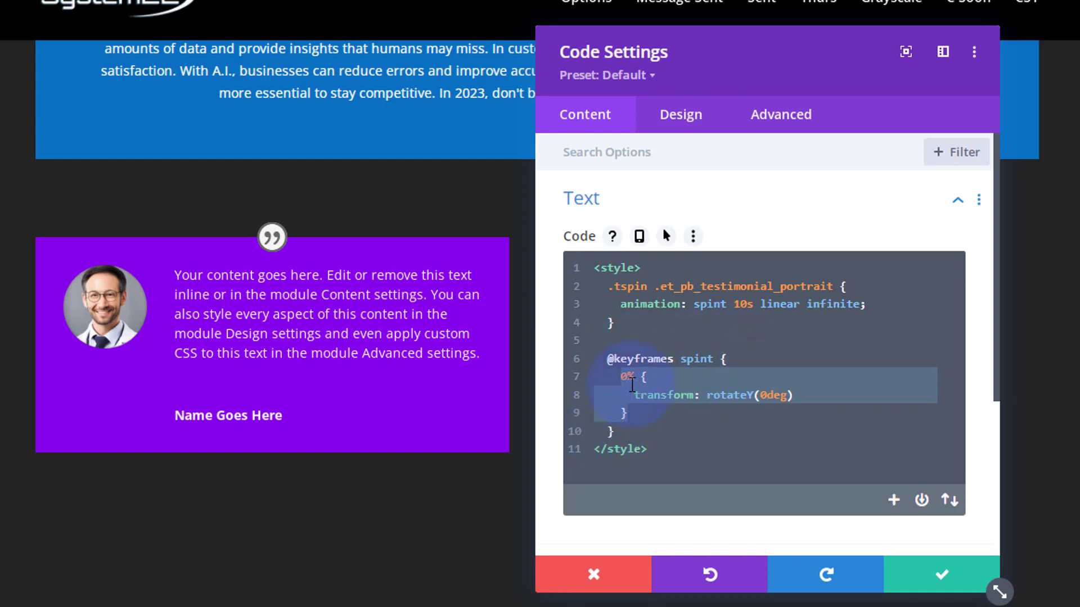
click(636, 414)
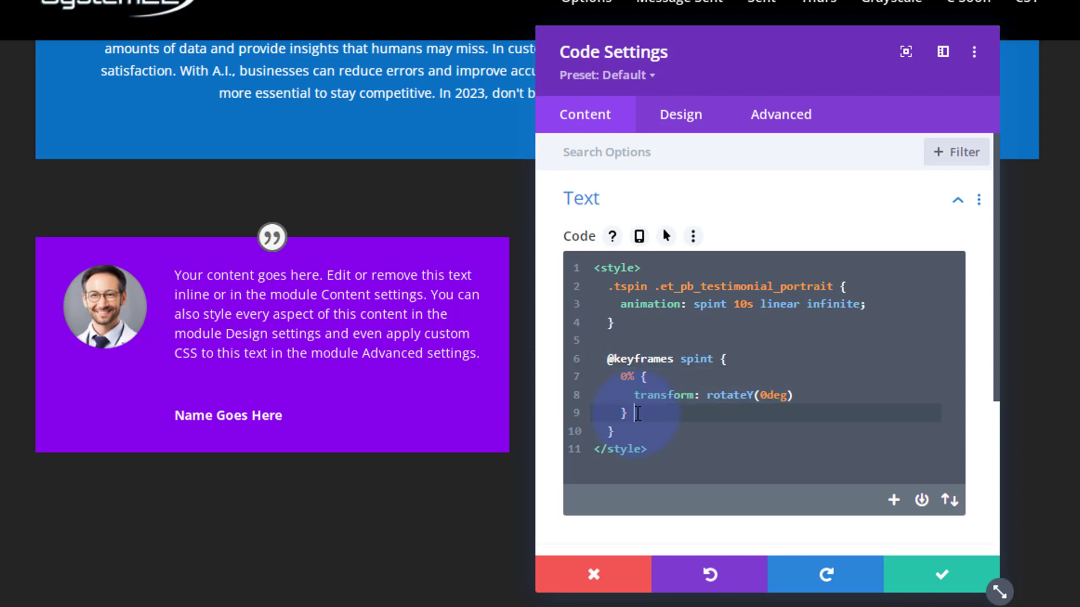
key(Return)
key(ctrl+v)
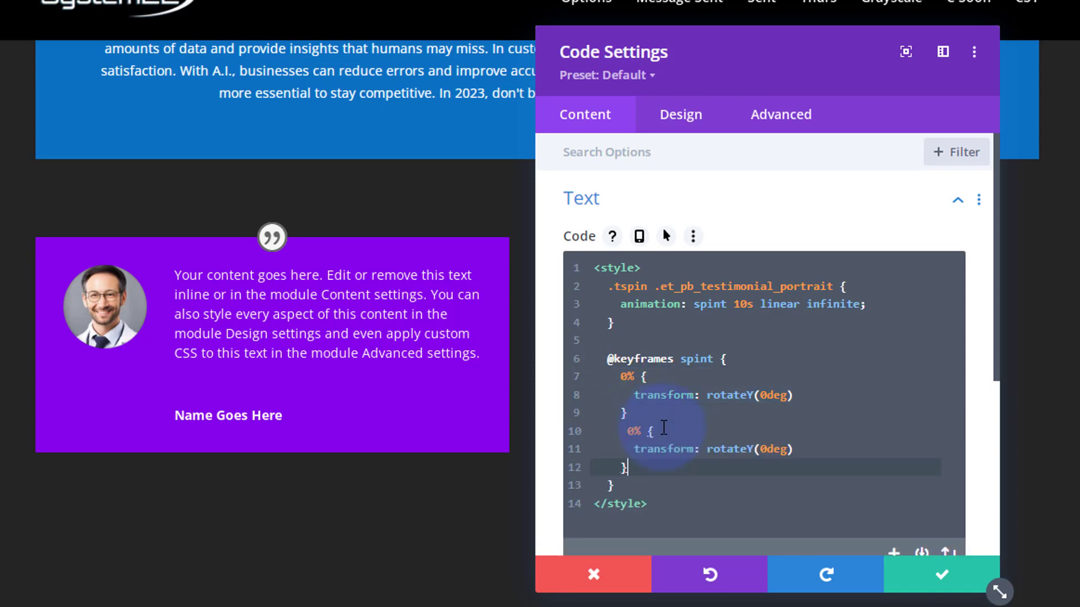
click(627, 431)
text(10)
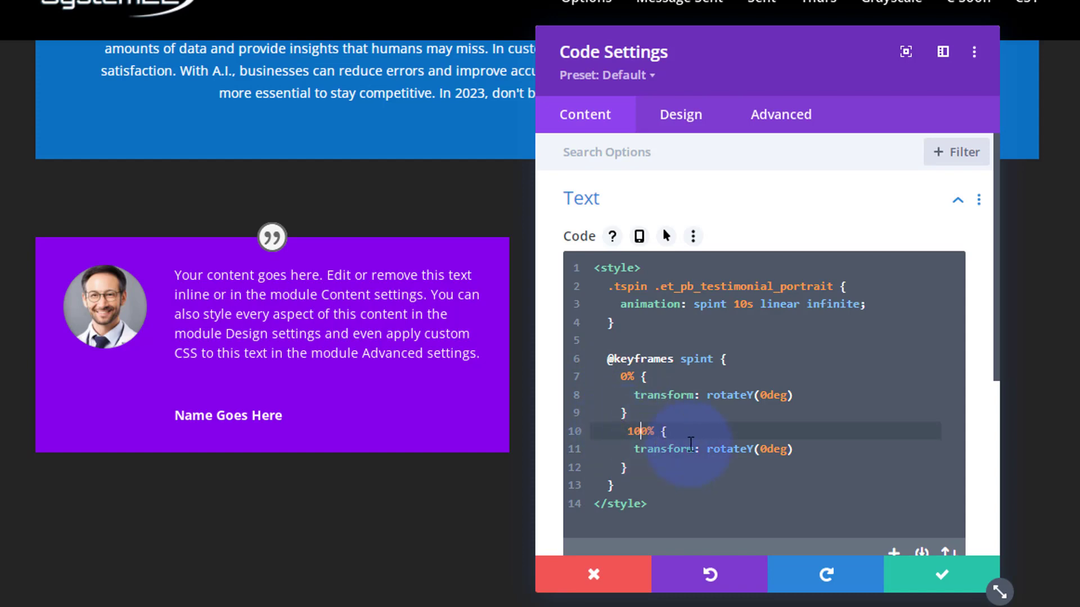
Set the 100% stop's rotateY value to 360deg and save the Code module.
click(764, 449)
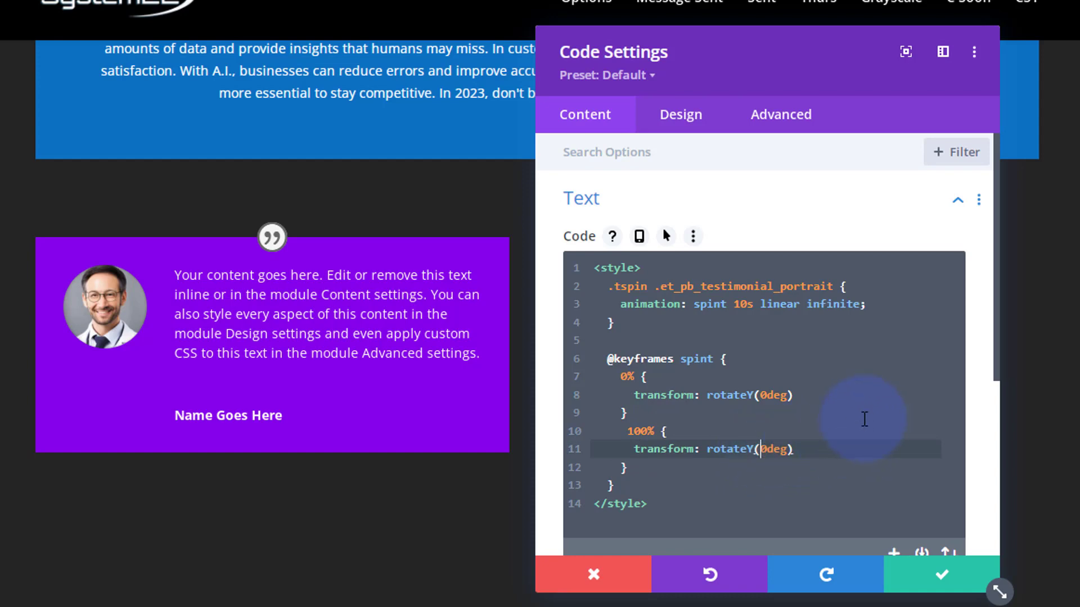
text(36)
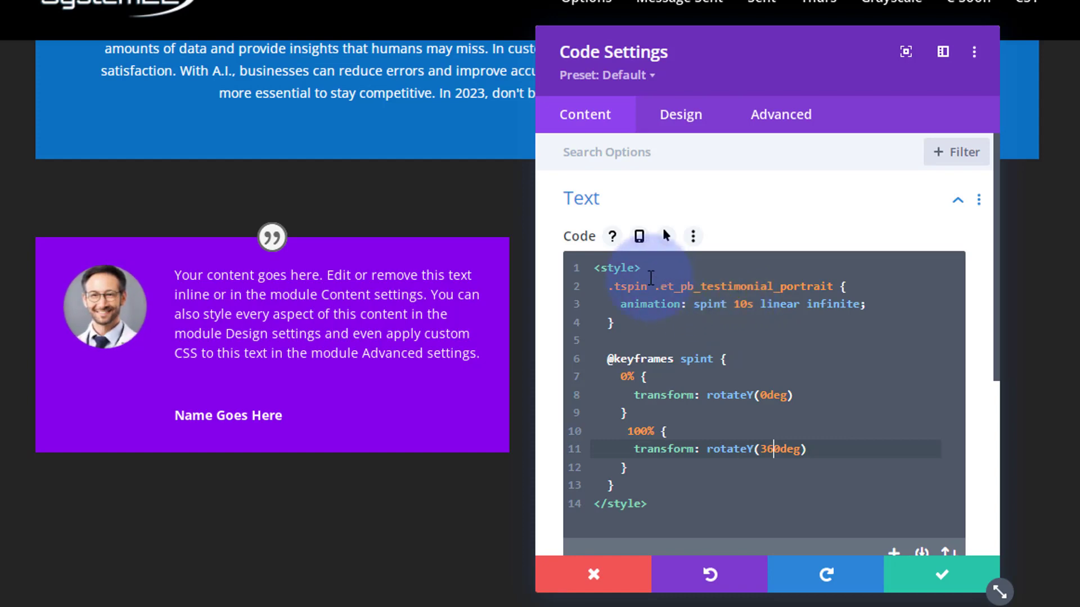
click(938, 575)
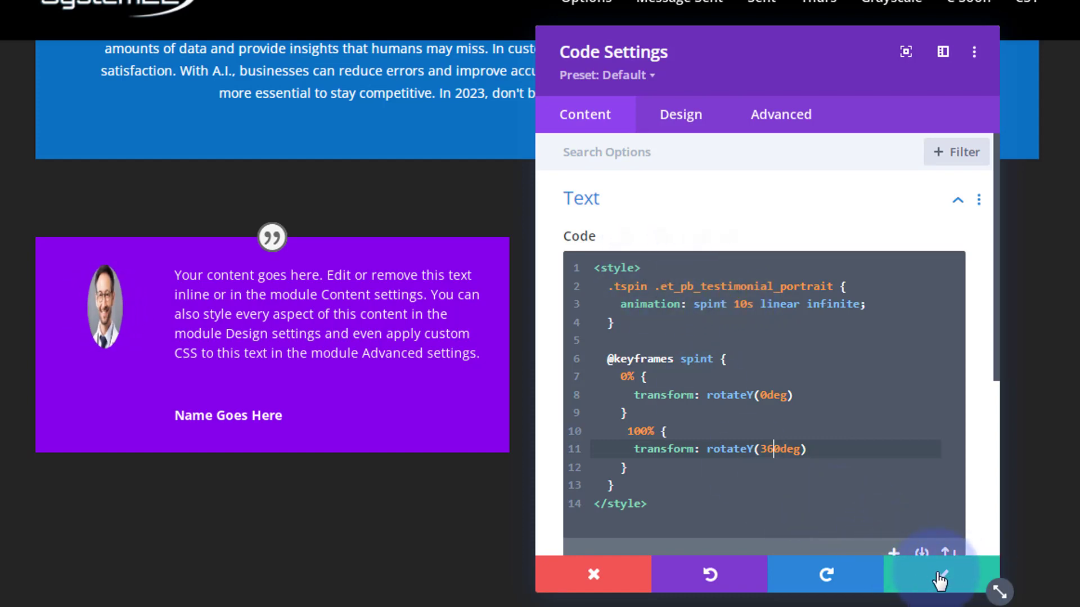
click(938, 575)
Duplicate the testimonial module and move the copy into the row's empty second column.
mouse_move(271, 307)
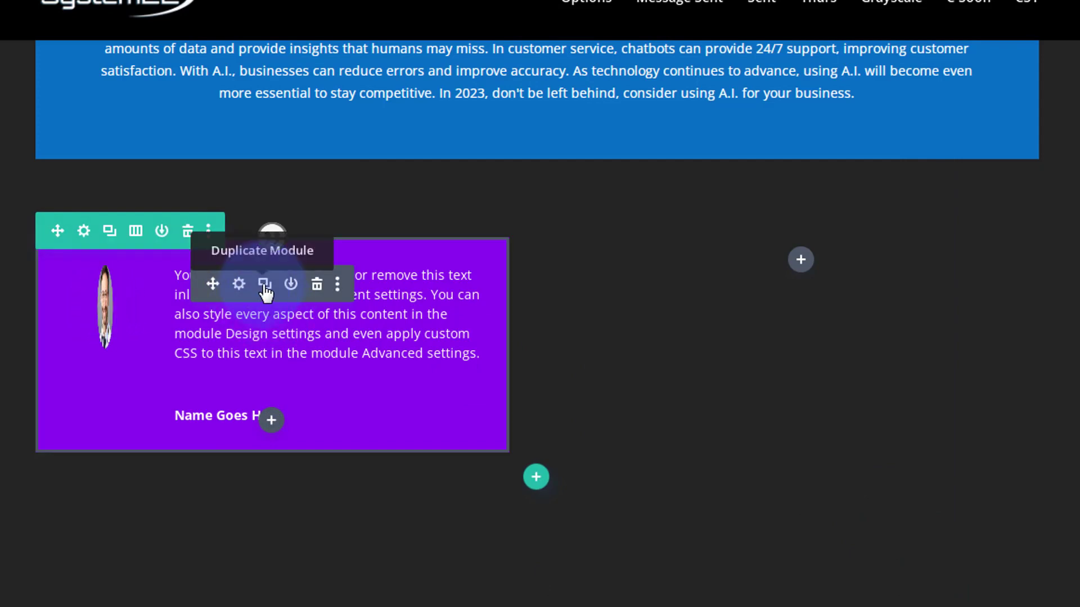
click(265, 286)
drag(441, 268, 784, 258)
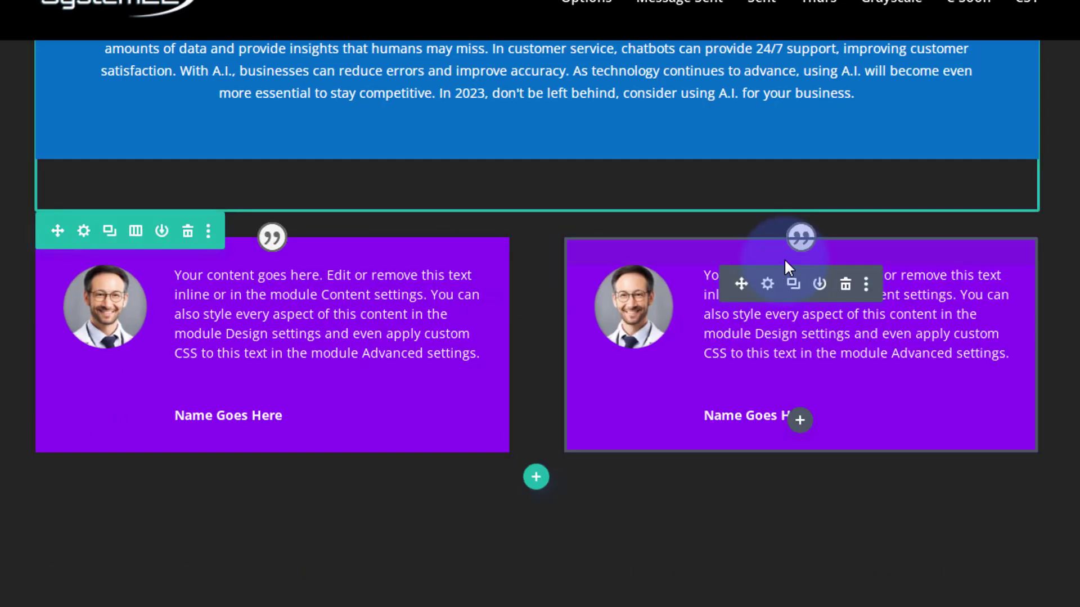
Look through the second testimonial's content and design settings, including its sizing options.
click(767, 285)
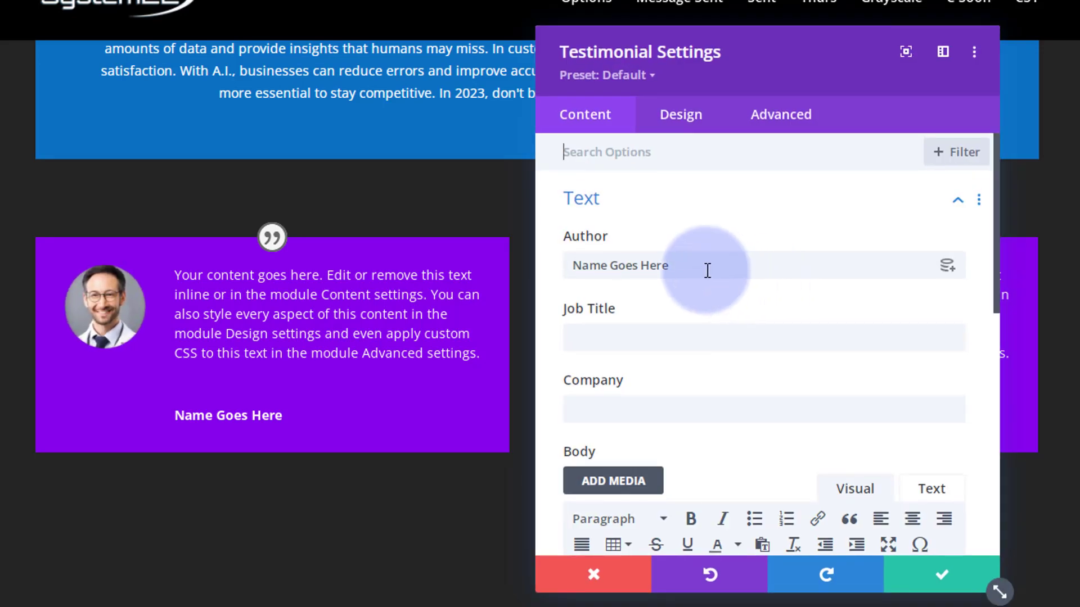
scroll(709, 372, down, 6)
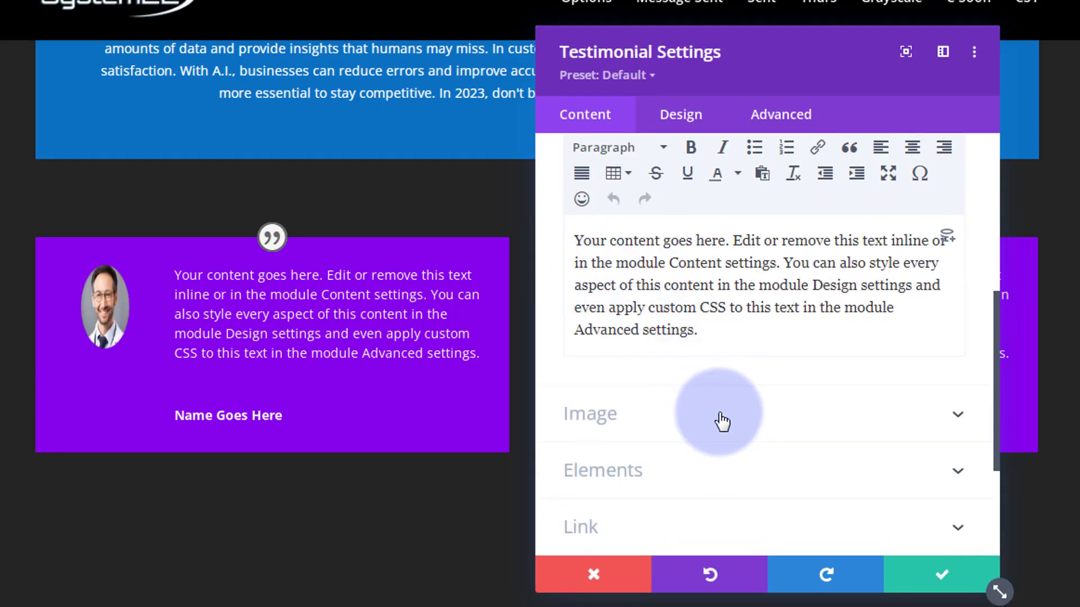
scroll(722, 421, down, 5)
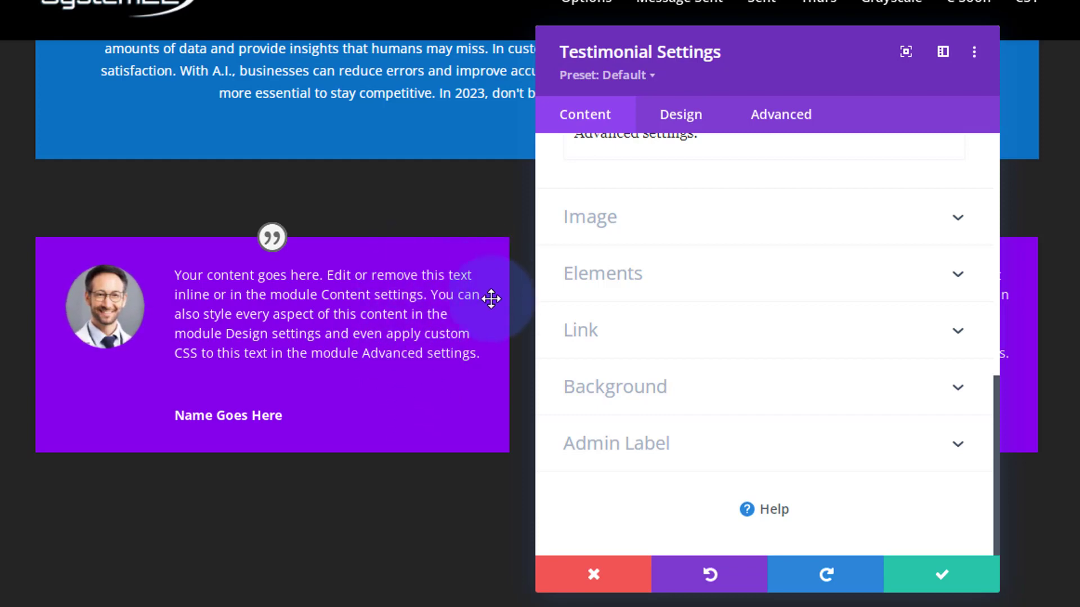
scroll(662, 378, up, 9)
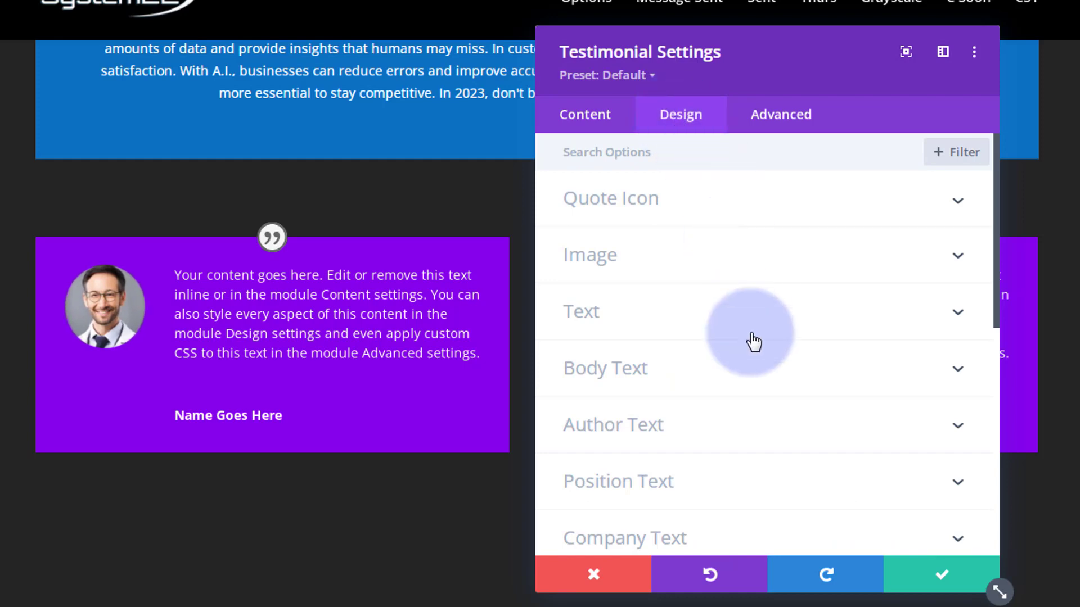
scroll(751, 360, down, 8)
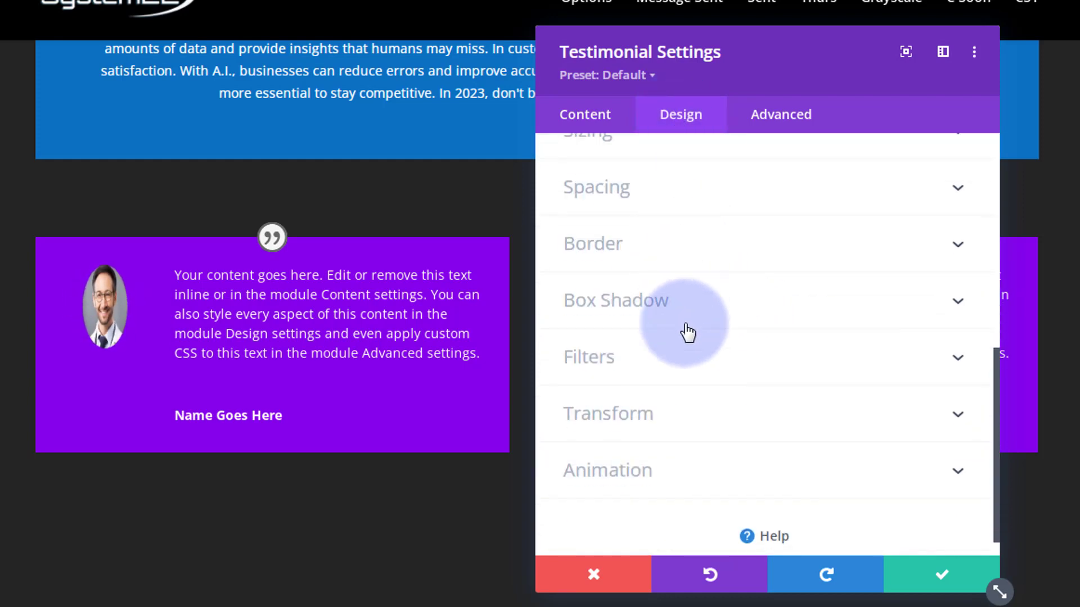
scroll(689, 330, up, 3)
click(696, 330)
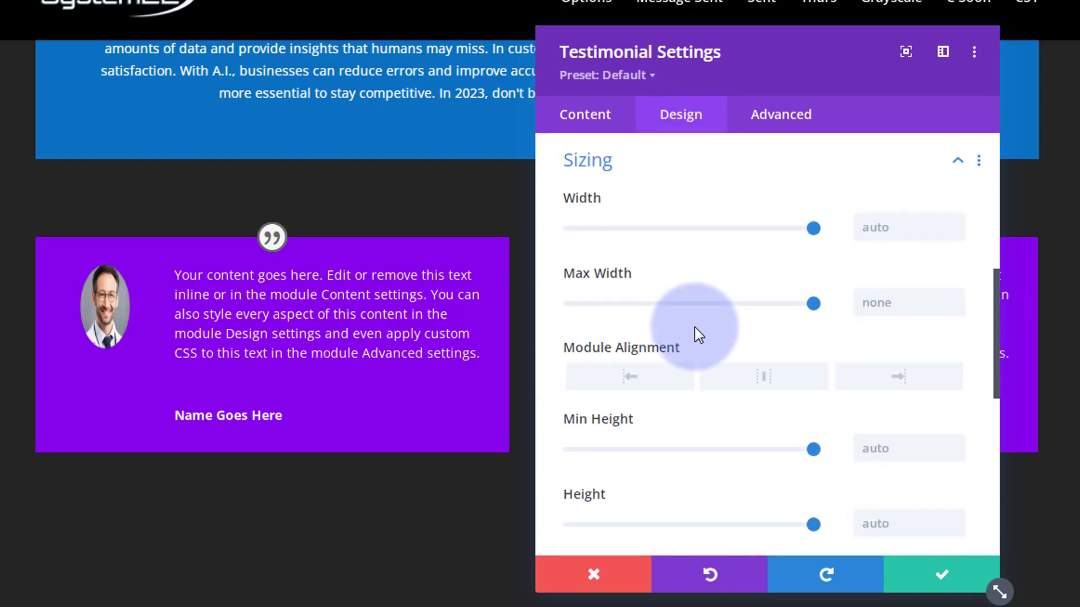
scroll(696, 330, down, 2)
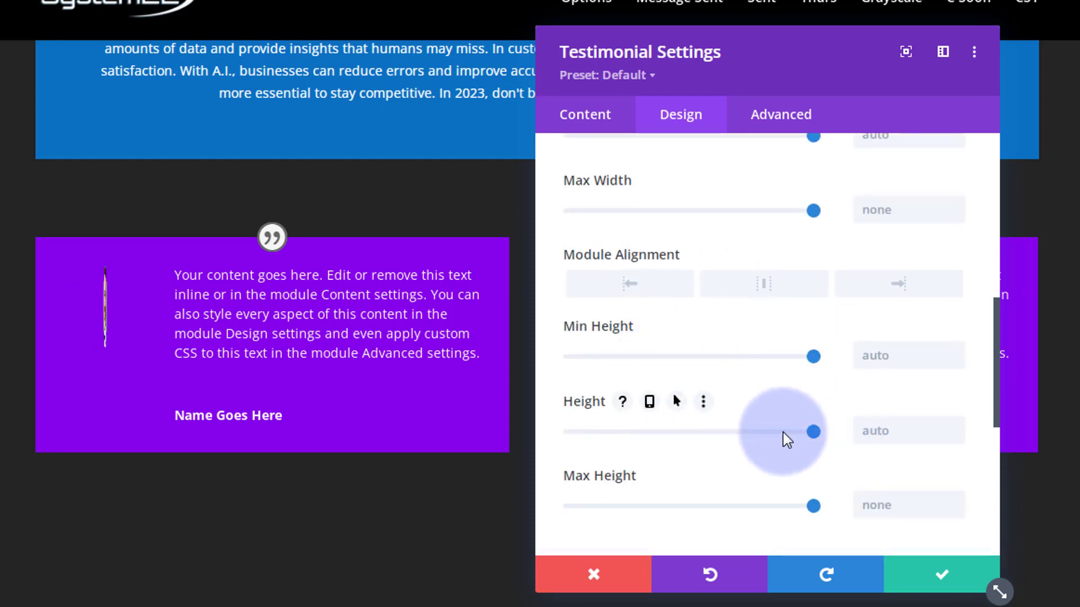
click(596, 129)
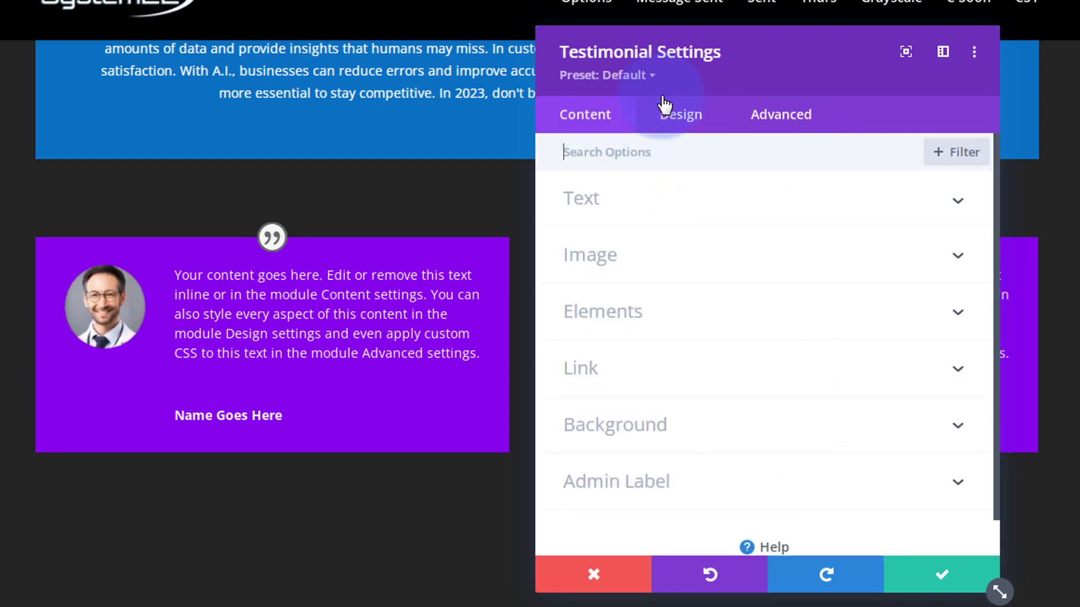
Replace the second testimonial's portrait with woman-2.jpg from the media library and save the module.
drag(822, 64, 409, 47)
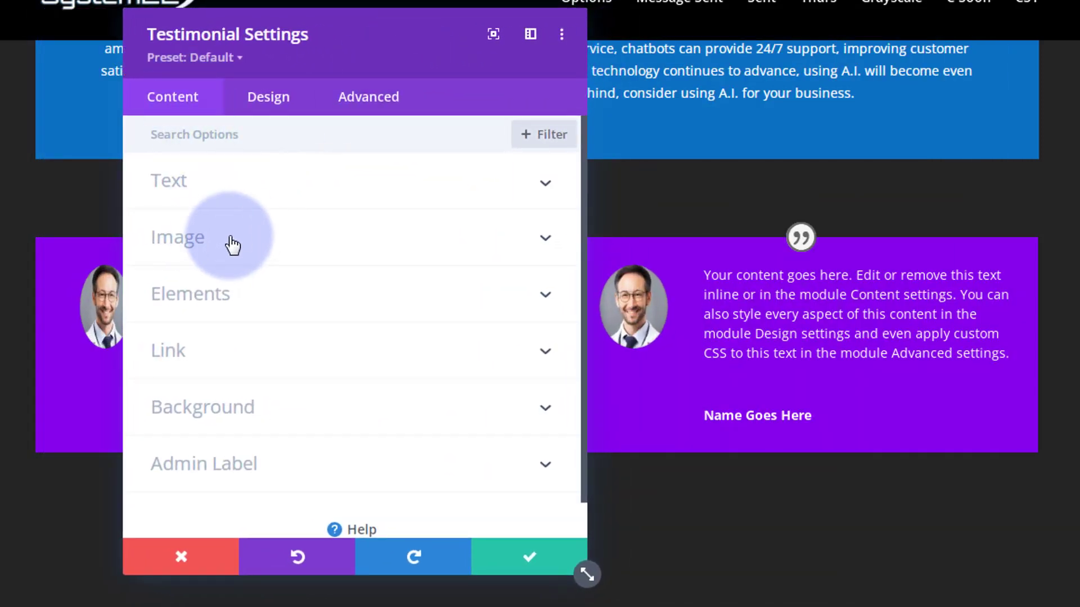
click(241, 236)
click(351, 292)
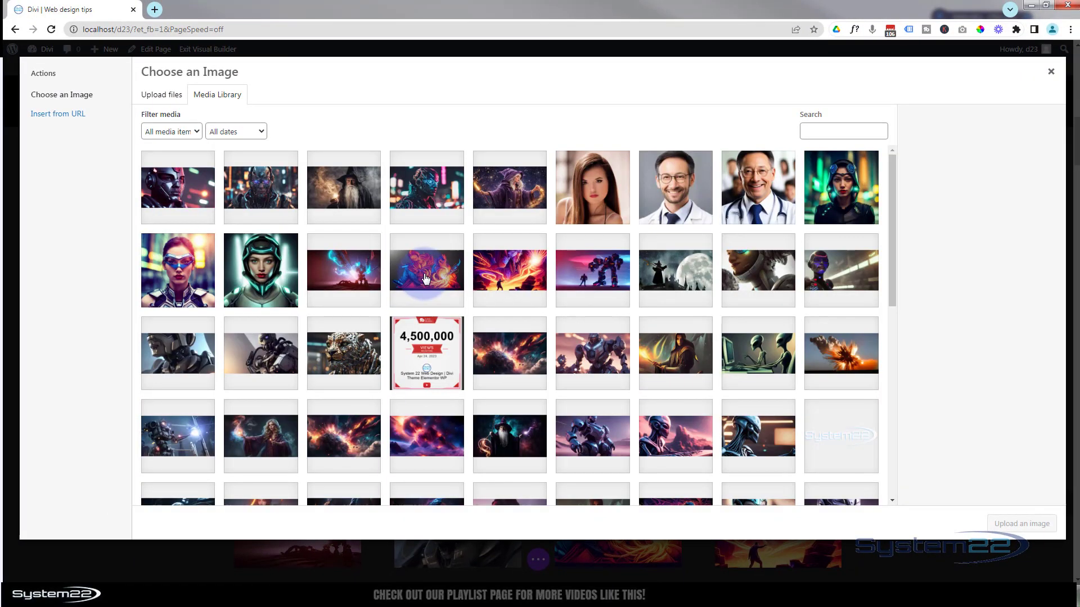
click(592, 187)
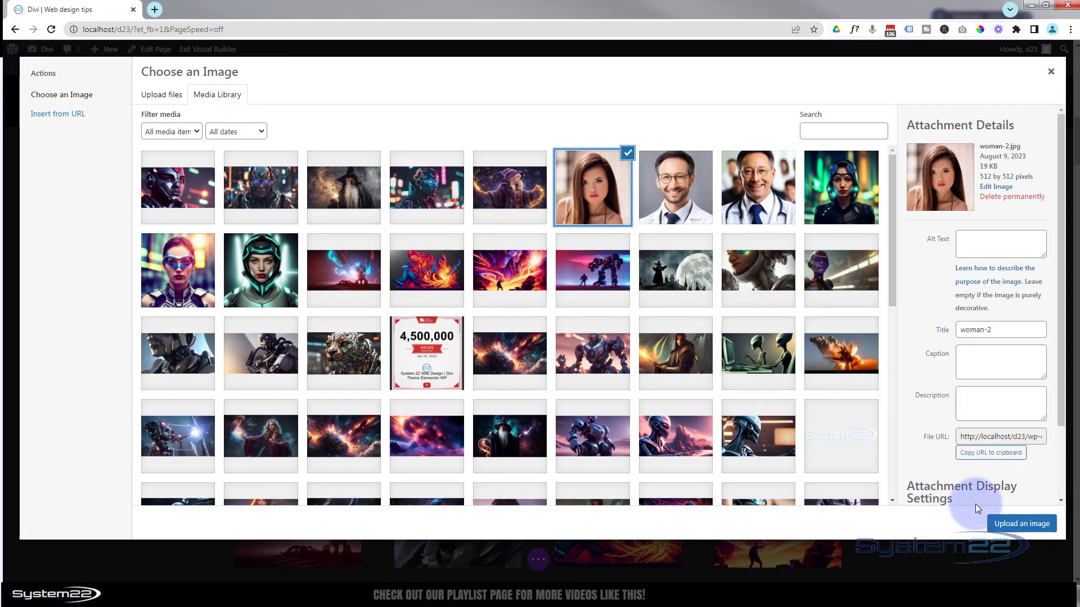
click(1019, 523)
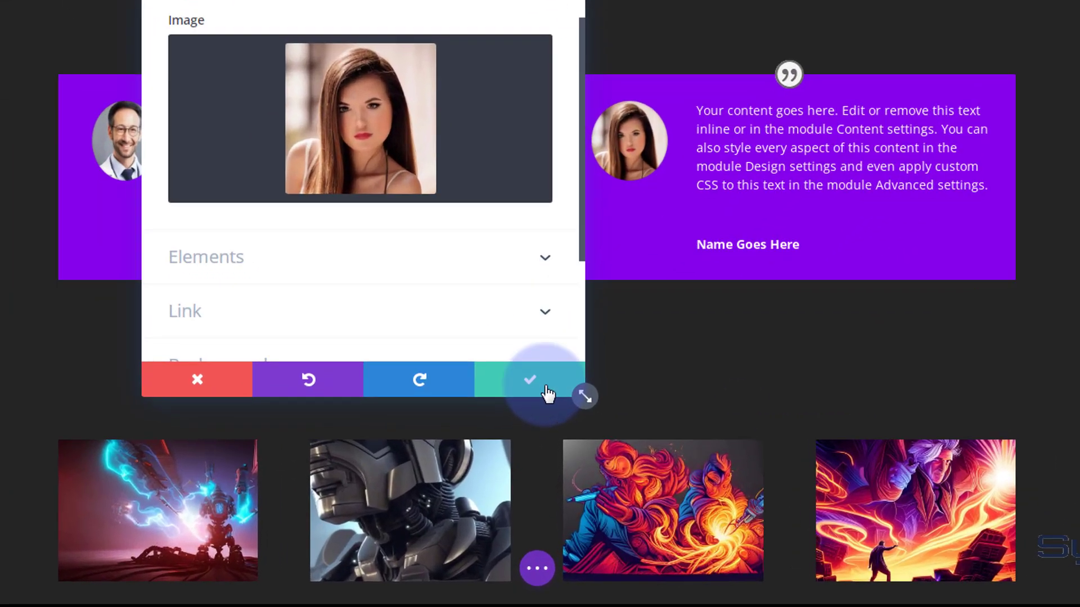
click(545, 448)
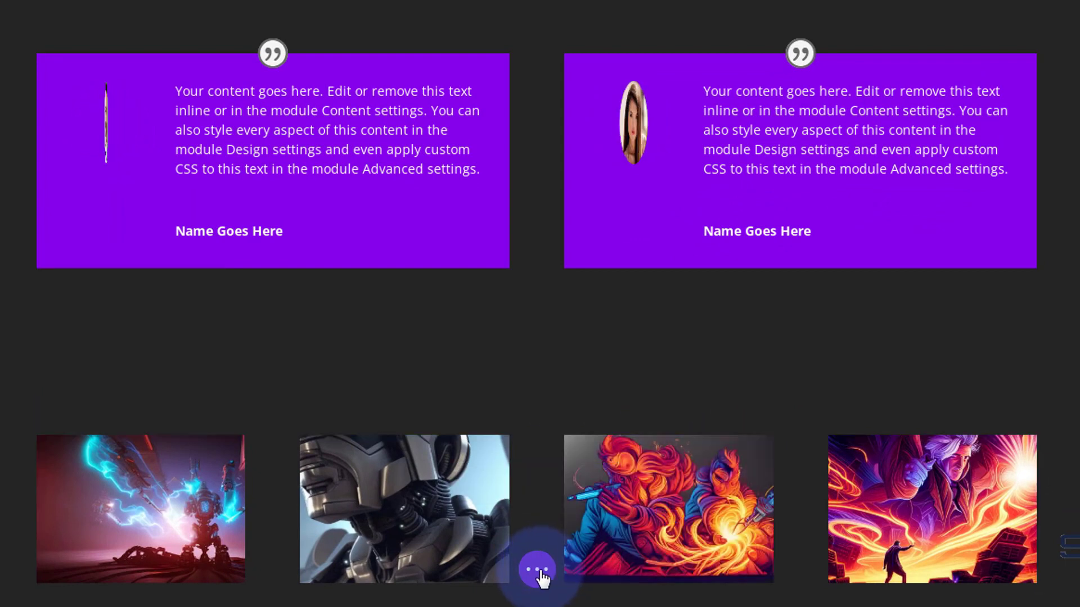
Save the page and exit the visual builder to check both spinning testimonial portraits on the live page.
click(537, 569)
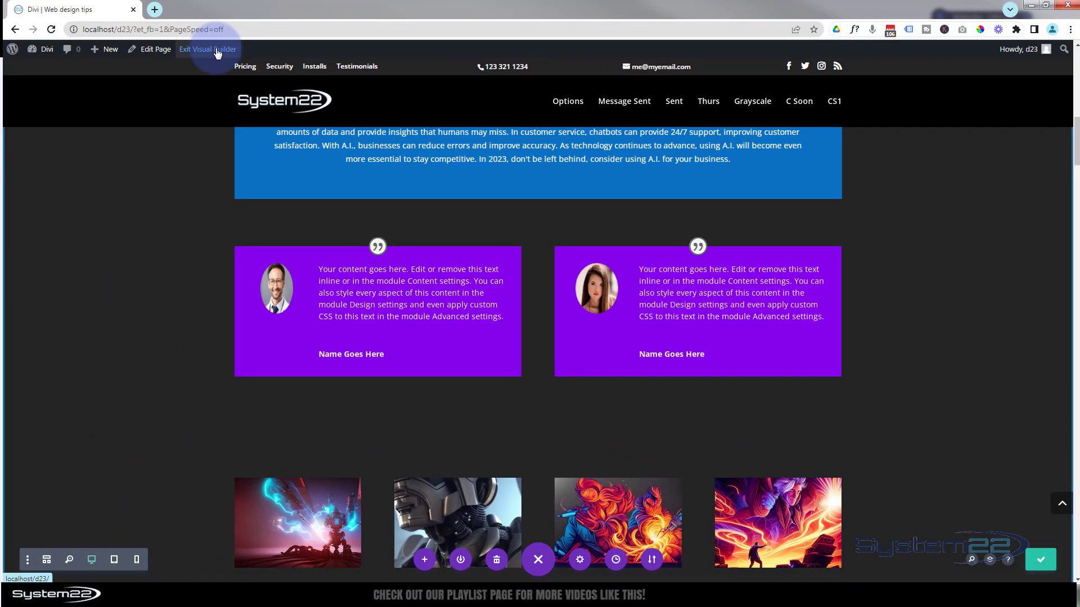
click(216, 48)
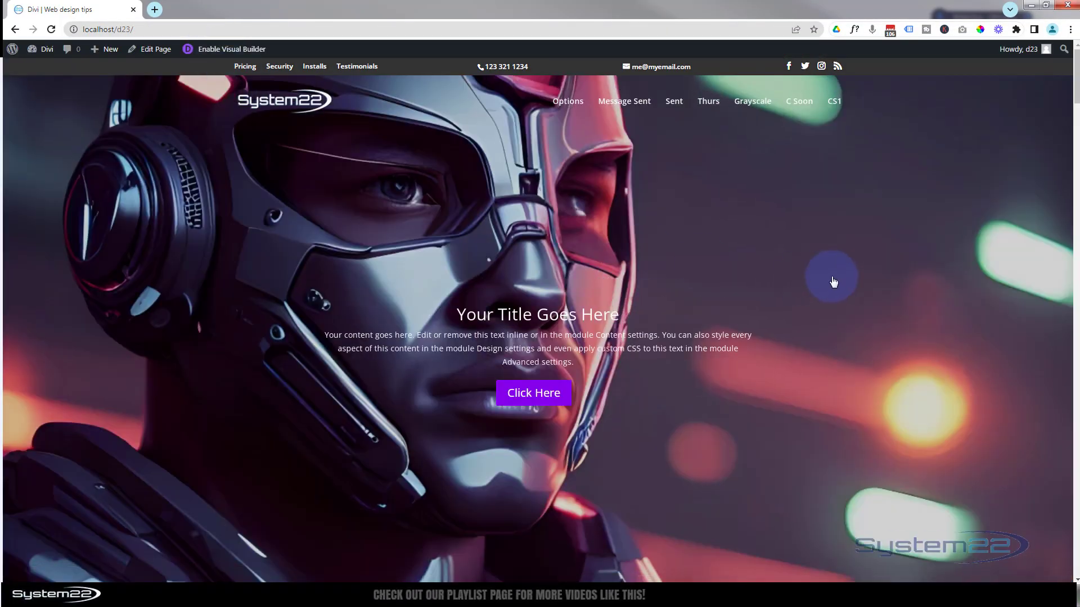
scroll(833, 280, down, 10)
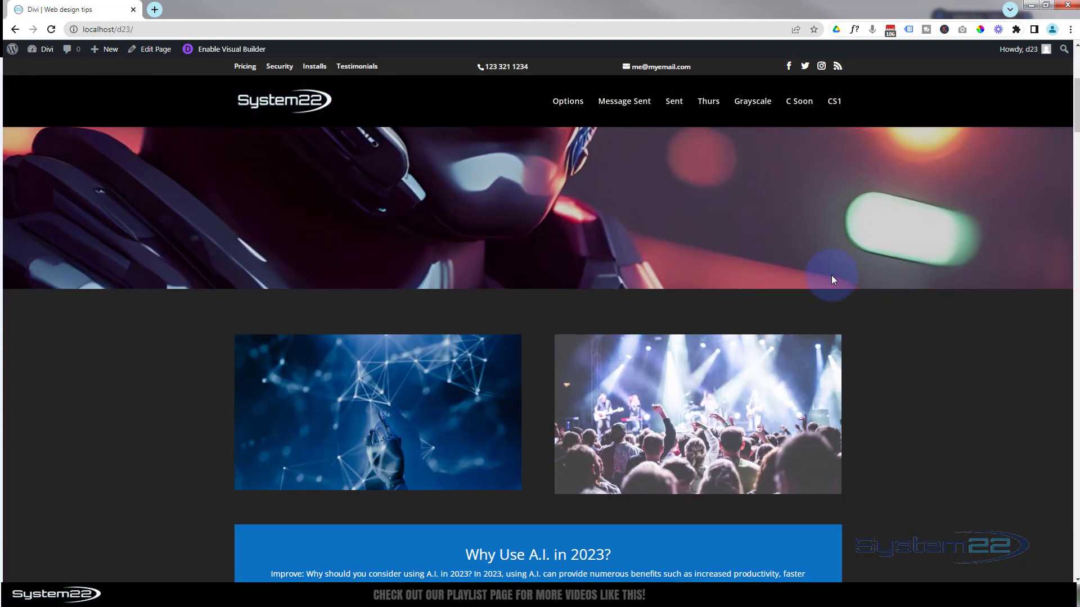
scroll(831, 275, down, 4)
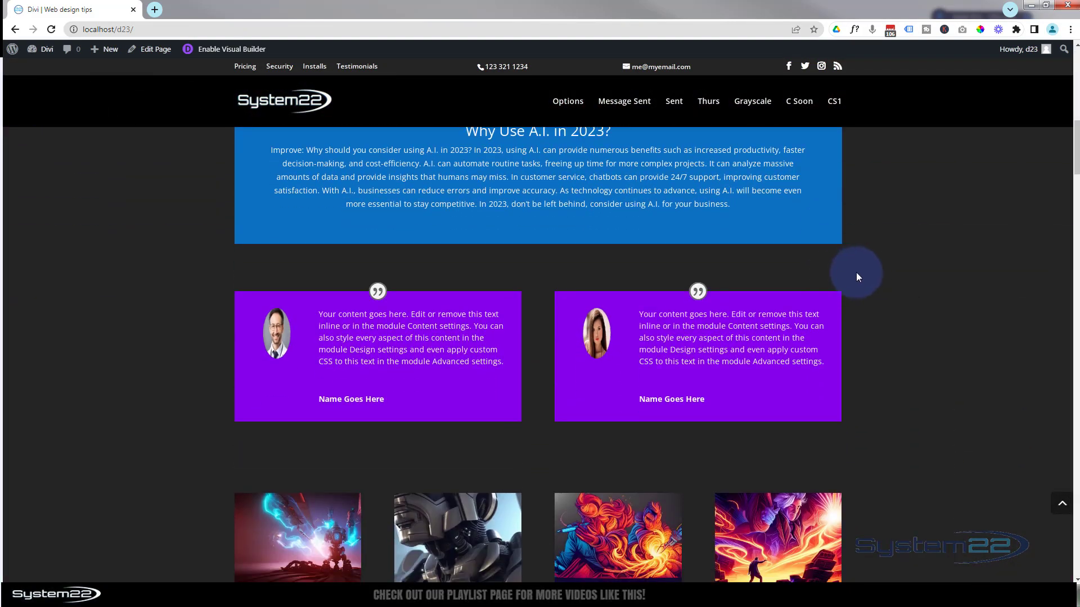